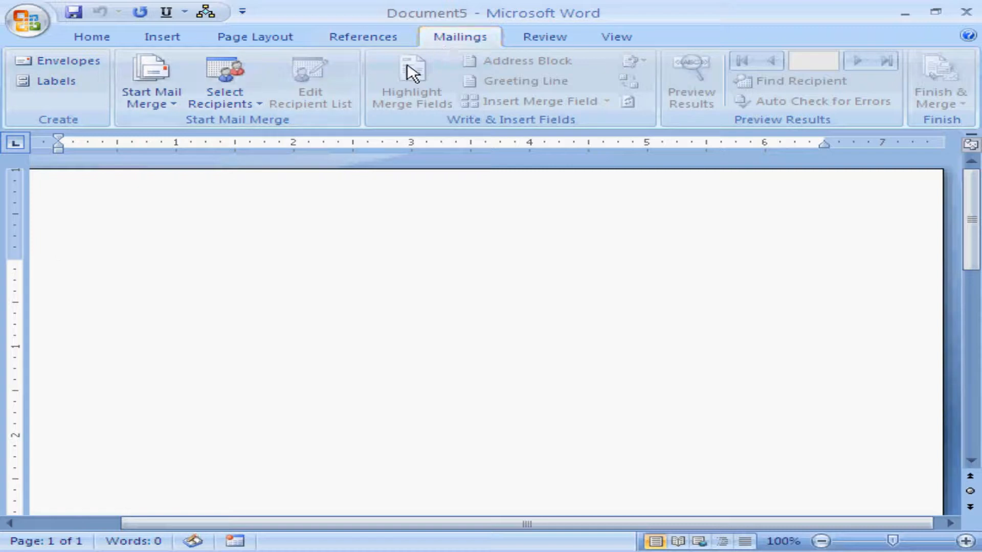
# Step: Start a new typed recipient list for the mail merge
pyautogui.click(259, 110)
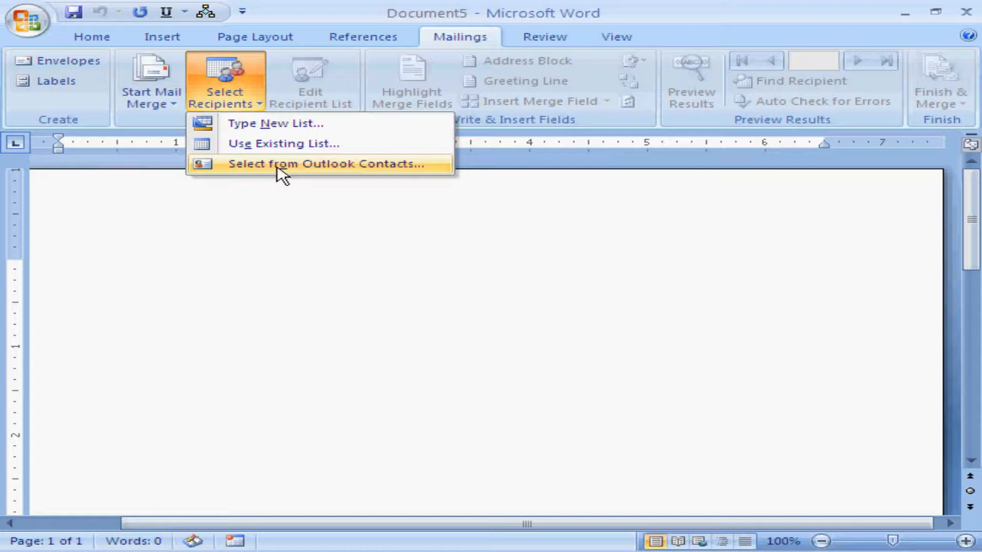
pyautogui.click(266, 128)
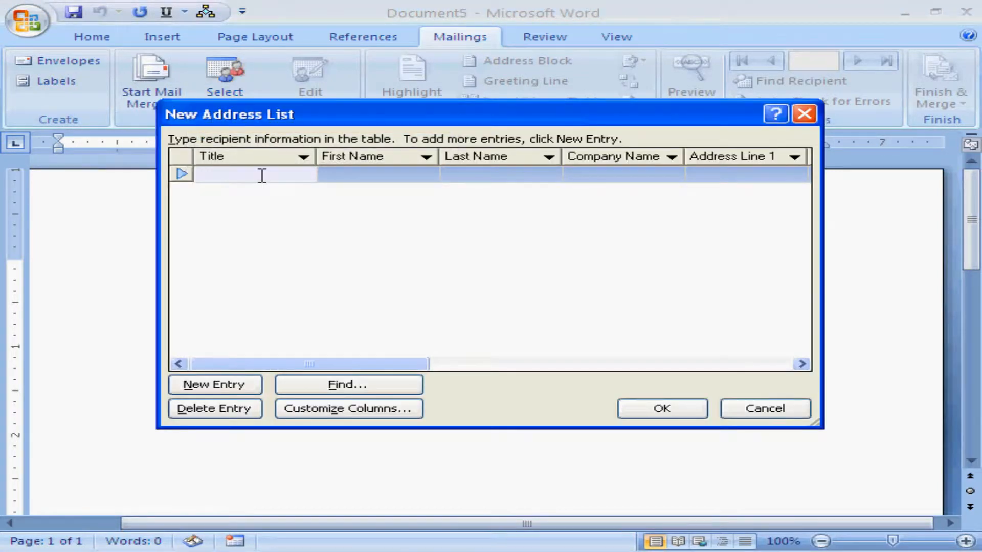
# Step: Enter "Salary of Employs" as the title of the first recipient entry
pyautogui.write('Salary of Employs')
pyautogui.press('Tab')
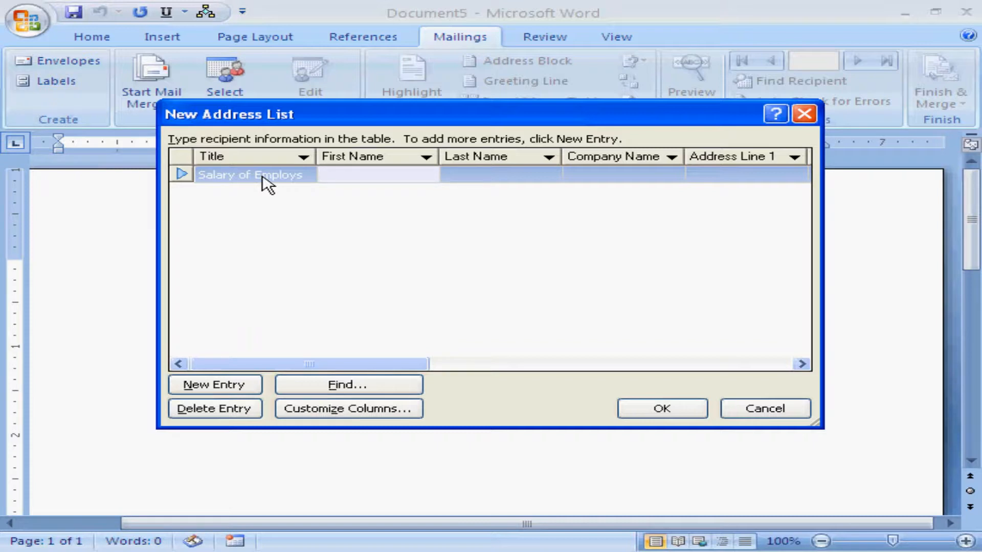
# Step: Set the first recipient's title to "Employ's To Address"
pyautogui.click(262, 177)
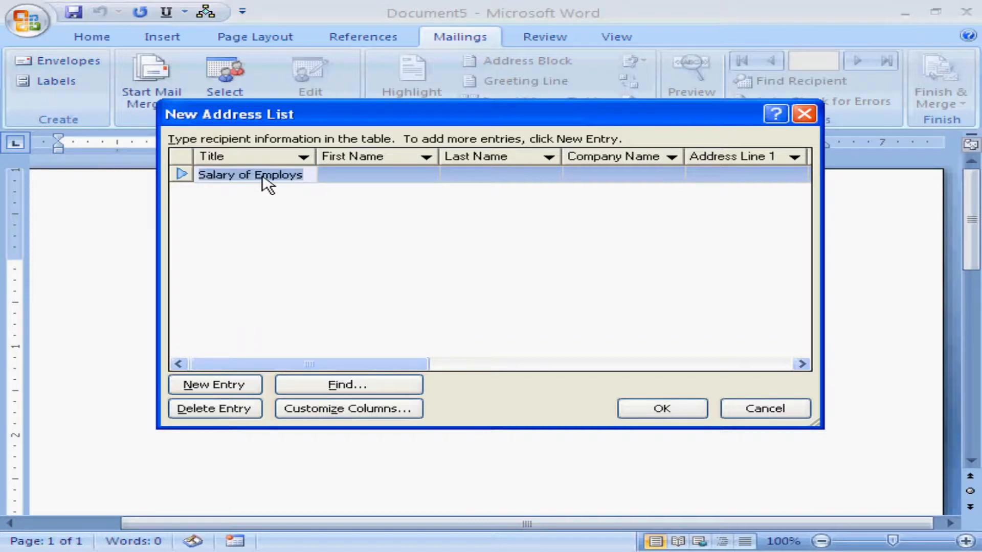
pyautogui.write('Emplo')
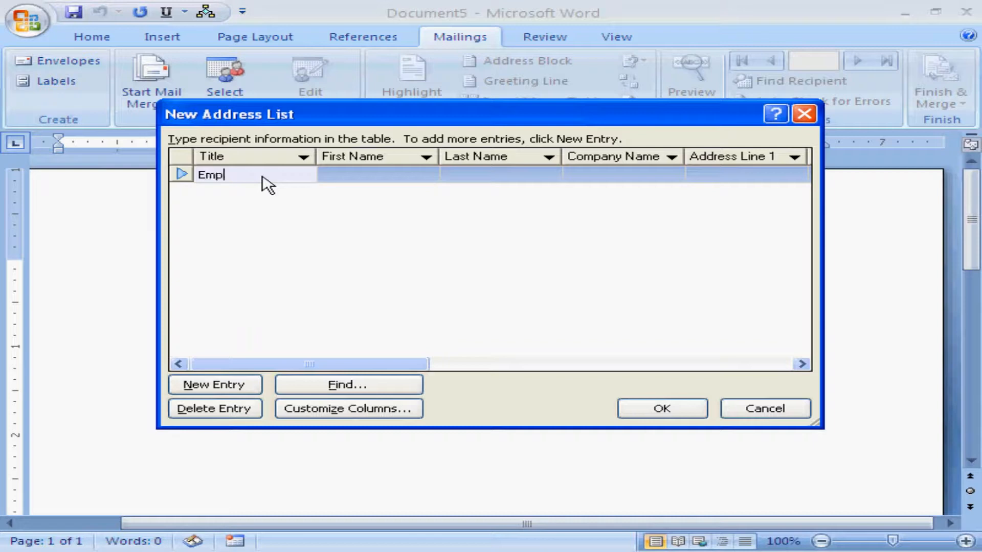
pyautogui.write('ys A')
pyautogui.press('BackSpace')
pyautogui.press('BackSpace')
pyautogui.press('Left')
pyautogui.write("'")
pyautogui.write(' To Address')
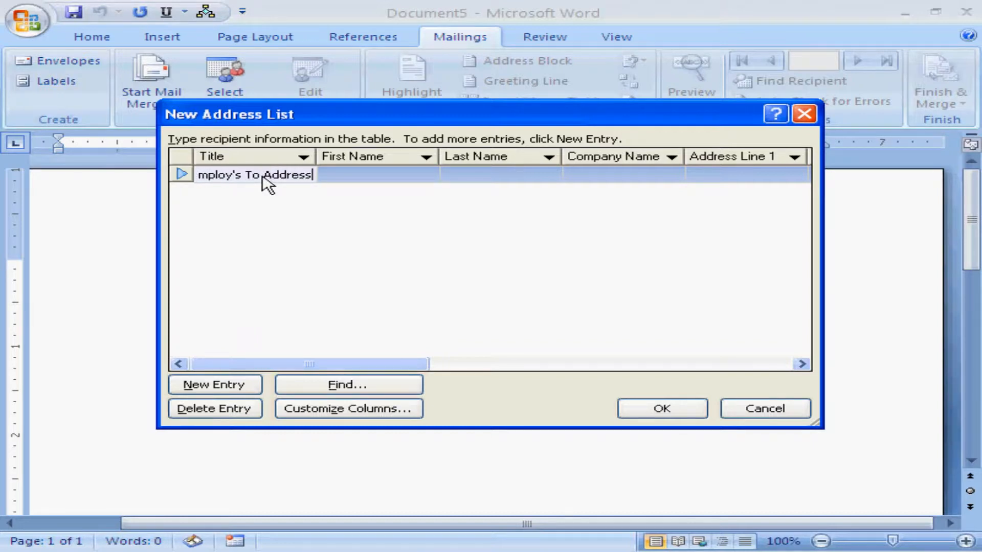
pyautogui.press('Tab')
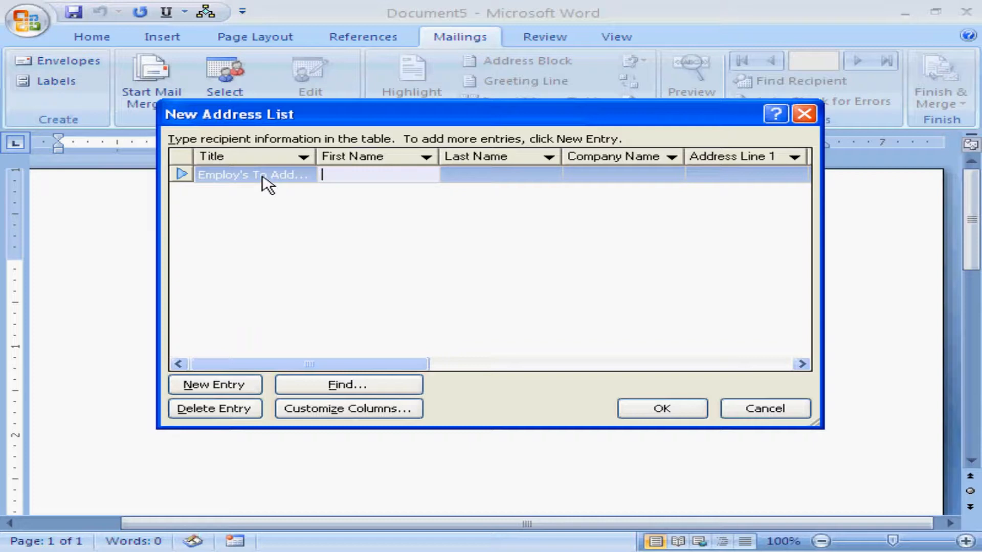
# Step: Fill in the first recipient's first name and last name, and enter Edusoft as the company name
pyautogui.write('Ravi')
pyautogui.press('Tab')
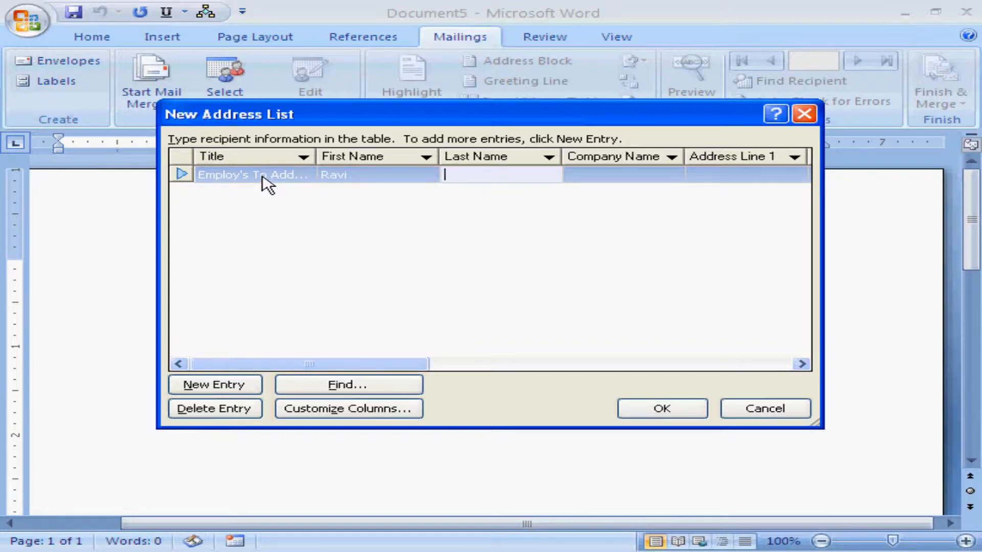
pyautogui.write('Kumar')
pyautogui.press('Tab')
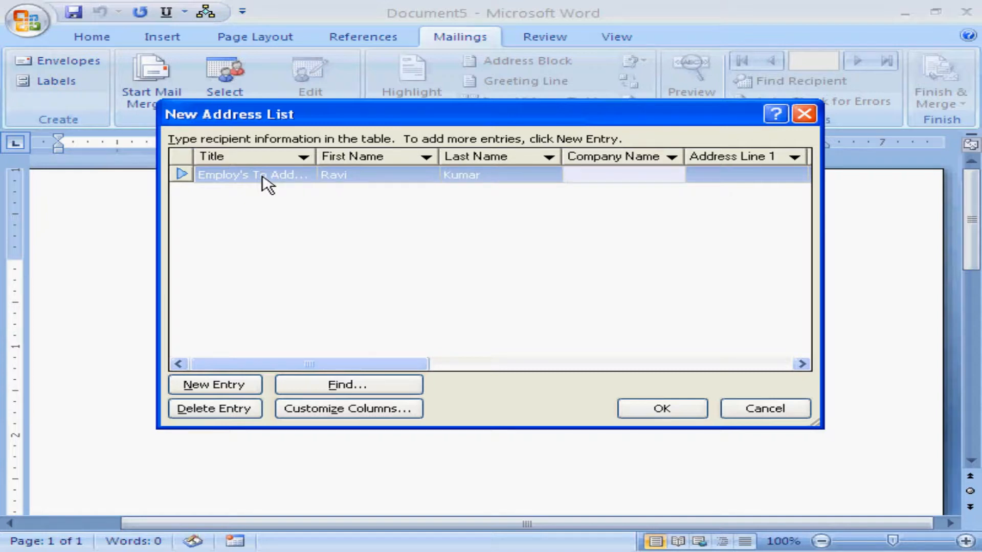
pyautogui.write('Edusoft')
pyautogui.press('Tab')
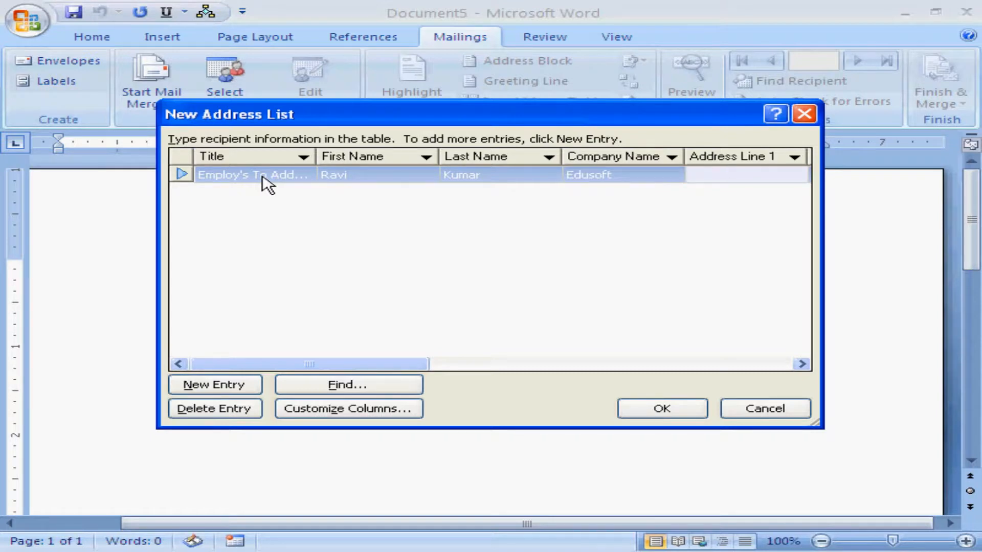
# Step: Fill in the first recipient's address line 1 with the door number and street
pyautogui.write('dno')
pyautogui.press('BackSpace')
pyautogui.press('BackSpace')
pyautogui.press('BackSpace')
pyautogui.write('Dno-4/67,Bapu ')
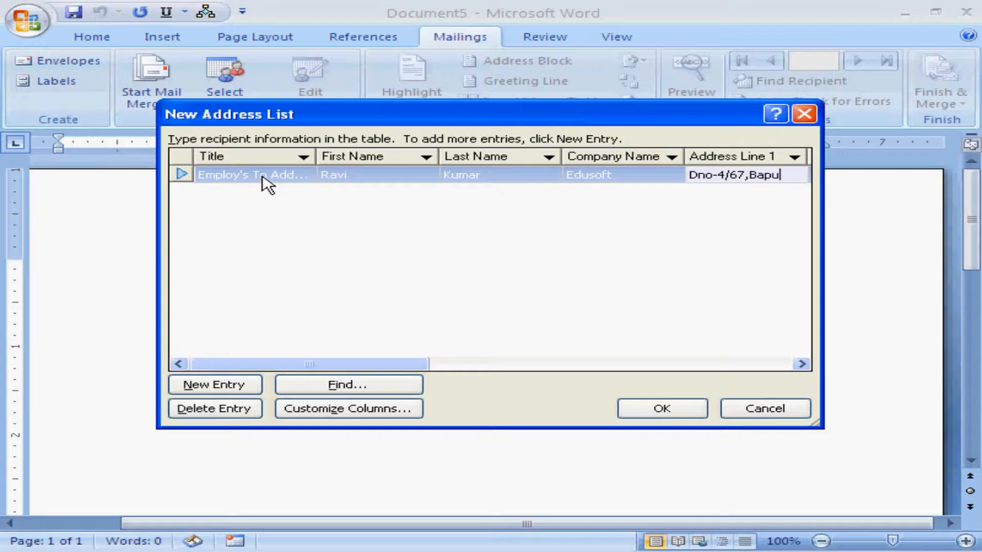
pyautogui.write('Street')
pyautogui.press('Tab')
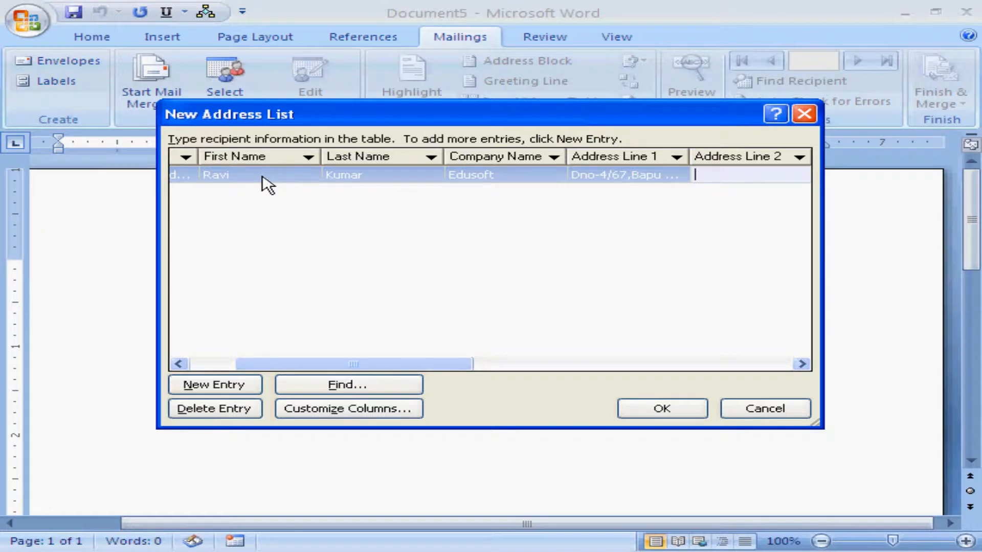
# Step: Fill in the first recipient's address line 2 with the neighbourhood name
pyautogui.write('Ghandh')
pyautogui.press('BackSpace')
pyautogui.press('BackSpace')
pyautogui.press('BackSpace')
pyautogui.press('BackSpace')
pyautogui.press('BackSpace')
pyautogui.press('BackSpace')
pyautogui.write('Nehru Nagar')
pyautogui.press('Tab')
# Step: Fill in the first recipient's city, state and ZIP code
pyautogui.write('Hyd')
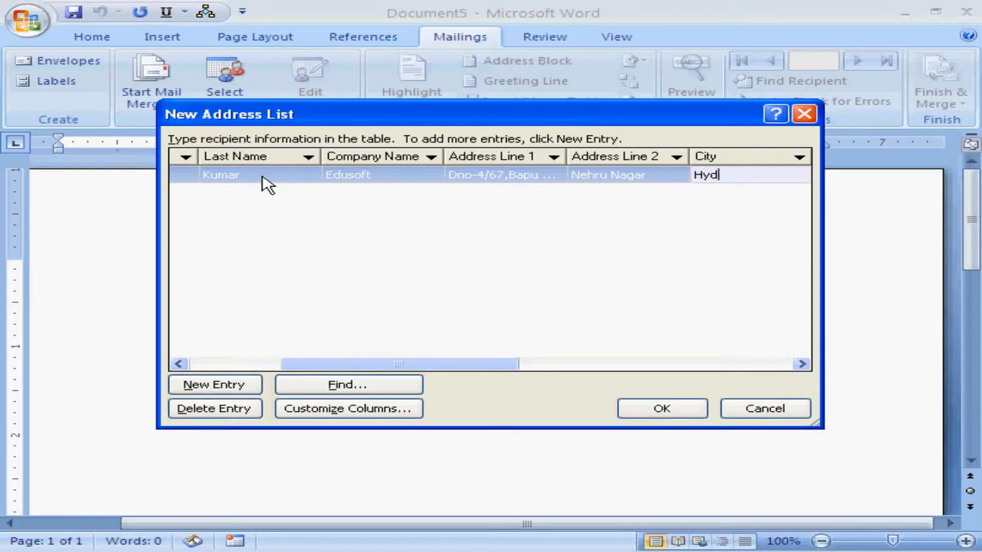
pyautogui.write('erabad')
pyautogui.press('Tab')
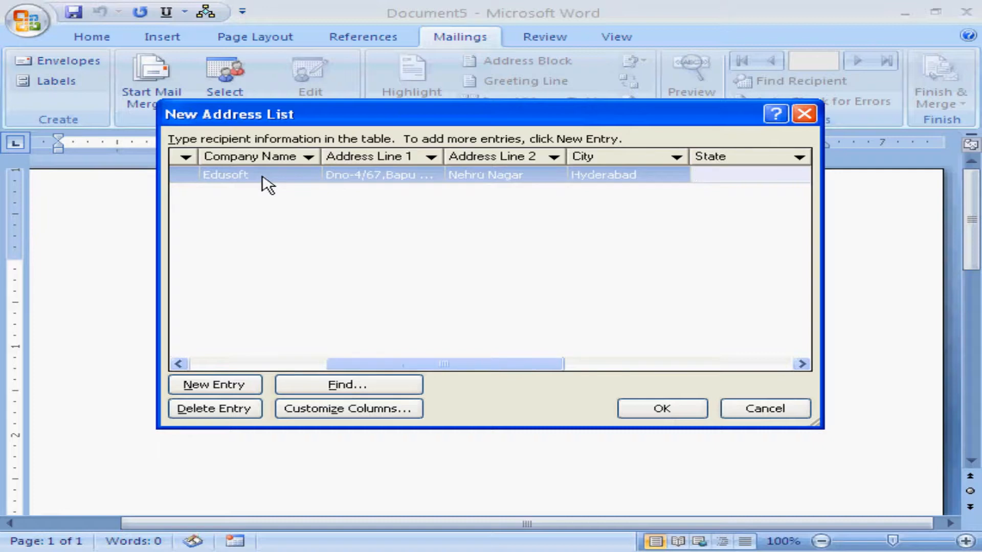
pyautogui.write('Ap')
pyautogui.press('Tab')
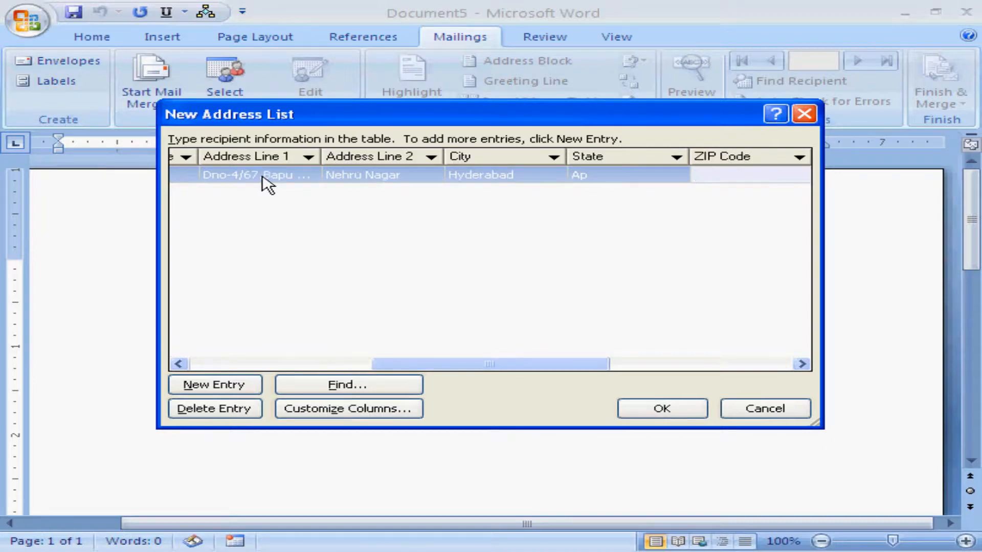
pyautogui.write('500001')
# Step: Leave the country, phone and e-mail fields blank and add a second recipient entry titled "Employ's To Address"
pyautogui.press('Tab')
pyautogui.press('Tab')
pyautogui.press('Tab')
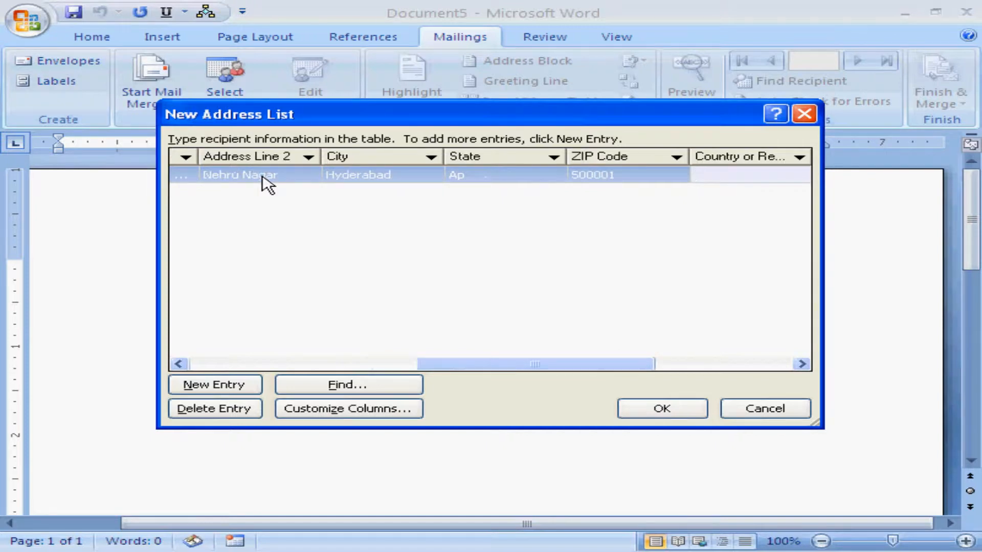
pyautogui.press('Tab')
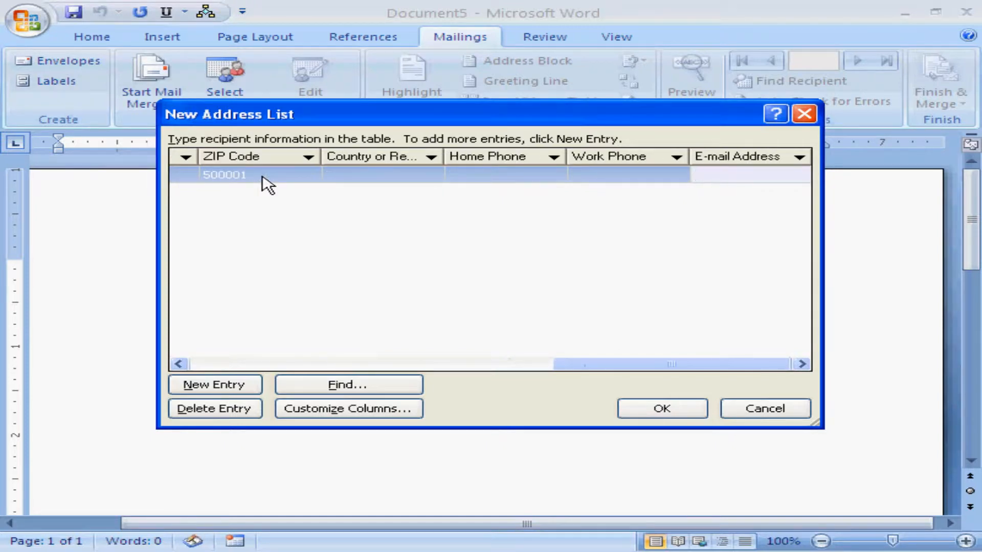
pyautogui.press('Tab')
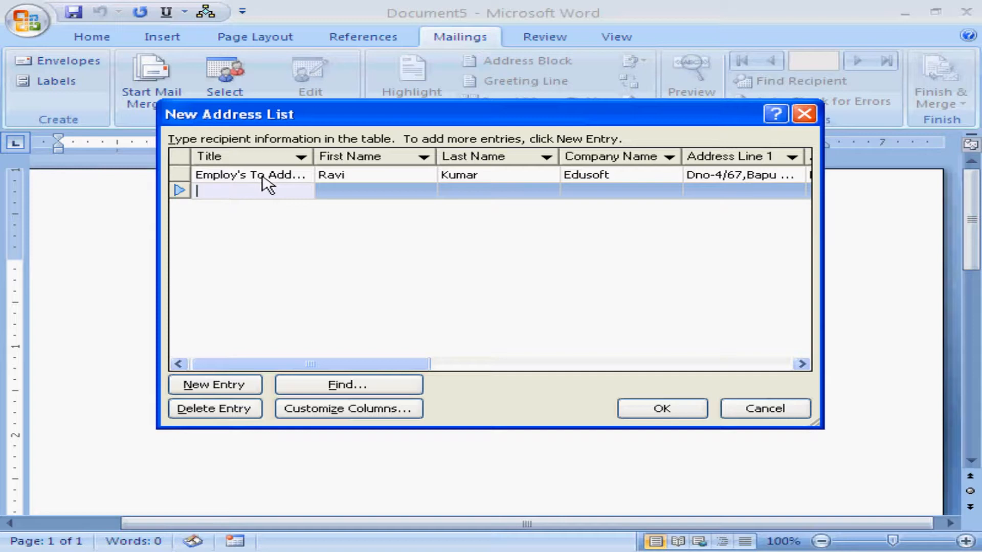
pyautogui.write("Employ's To Addres")
pyautogui.write('ss')
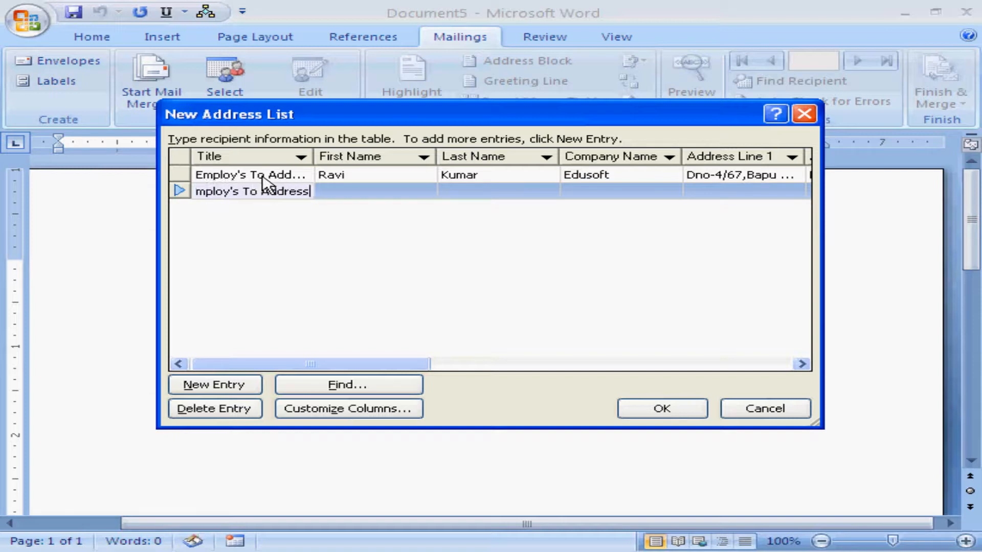
pyautogui.press('Tab')
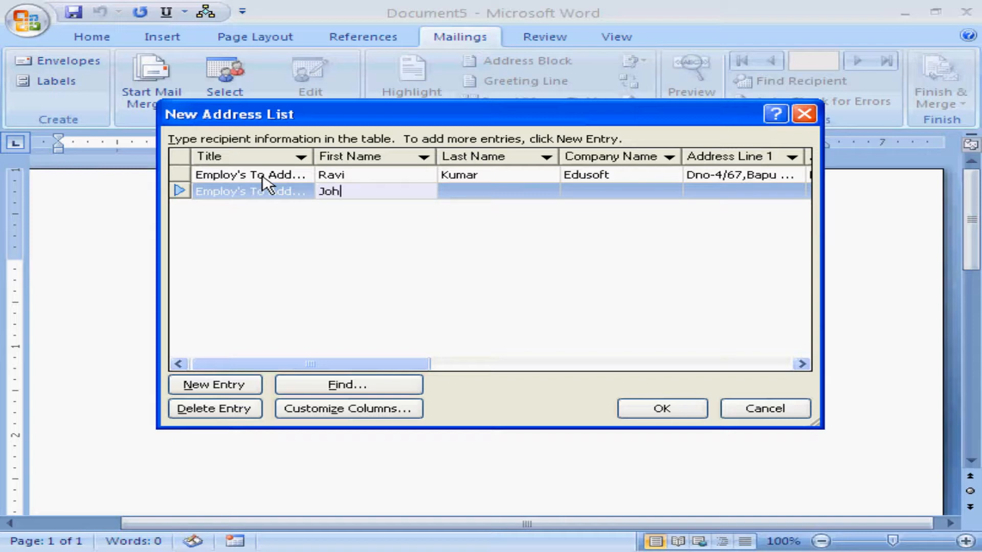
# Step: Fill in the second recipient's first and last name, and enter SeaSoft as the company name
pyautogui.press('Tab')
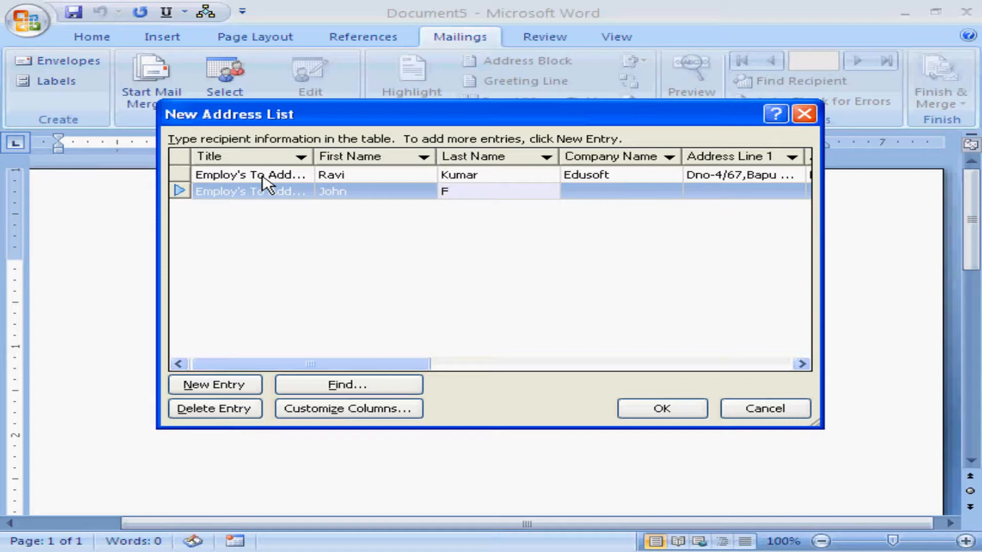
pyautogui.press('Tab')
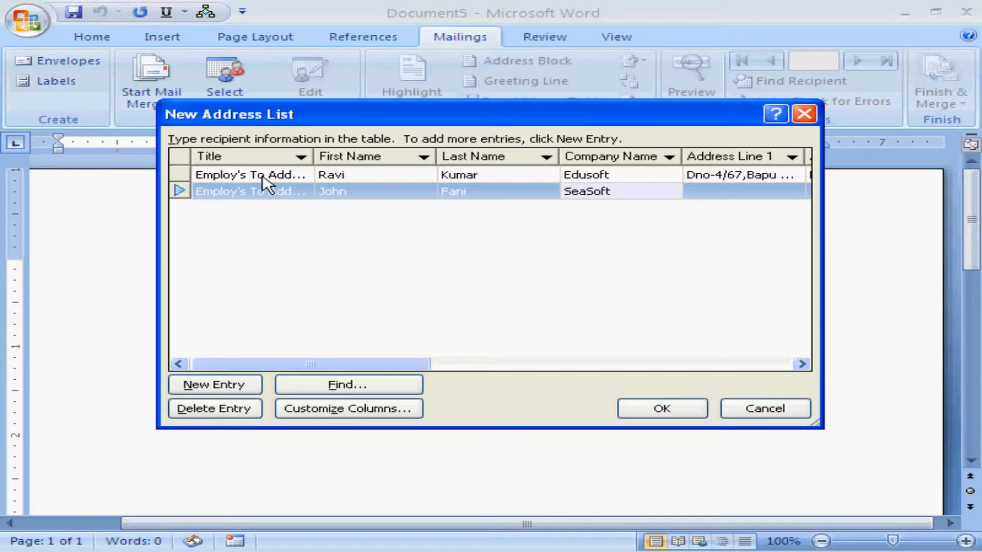
pyautogui.press('Tab')
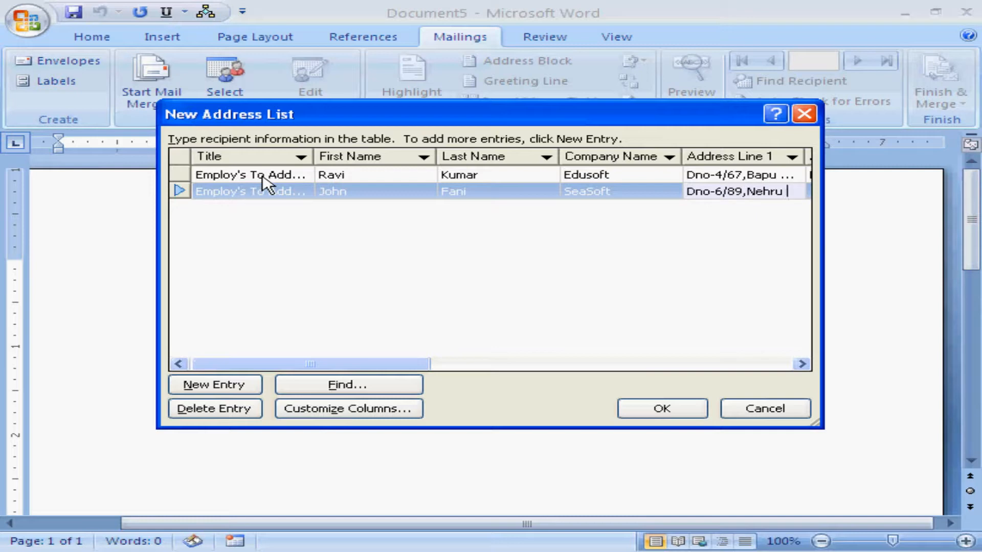
# Step: Fill in the second recipient's two address lines, city, state and ZIP code
pyautogui.write('nagar')
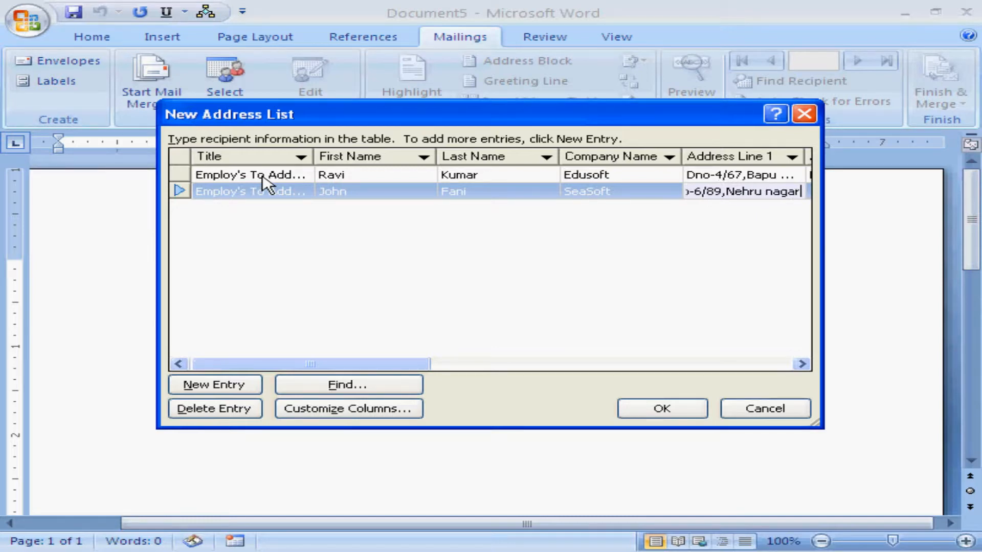
pyautogui.press('Tab')
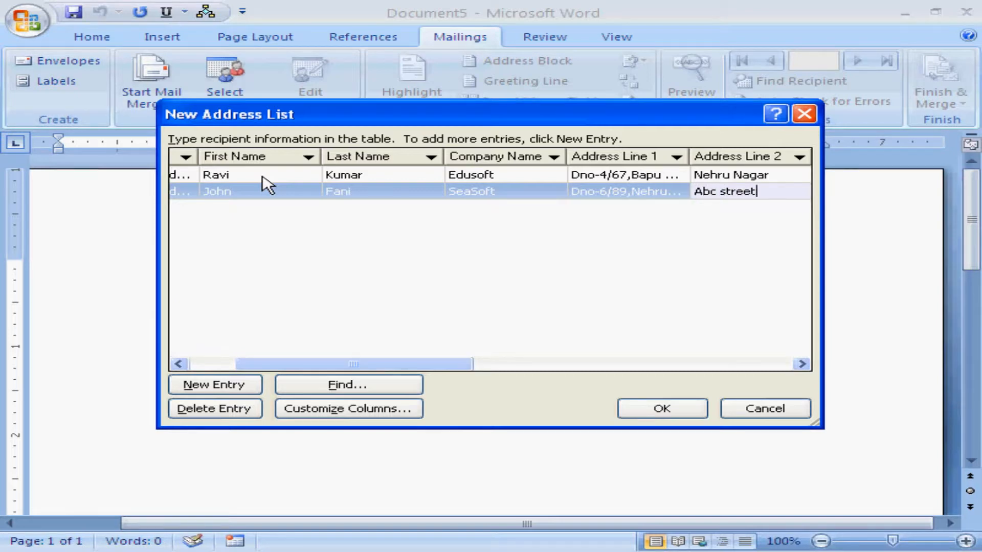
pyautogui.press('Tab')
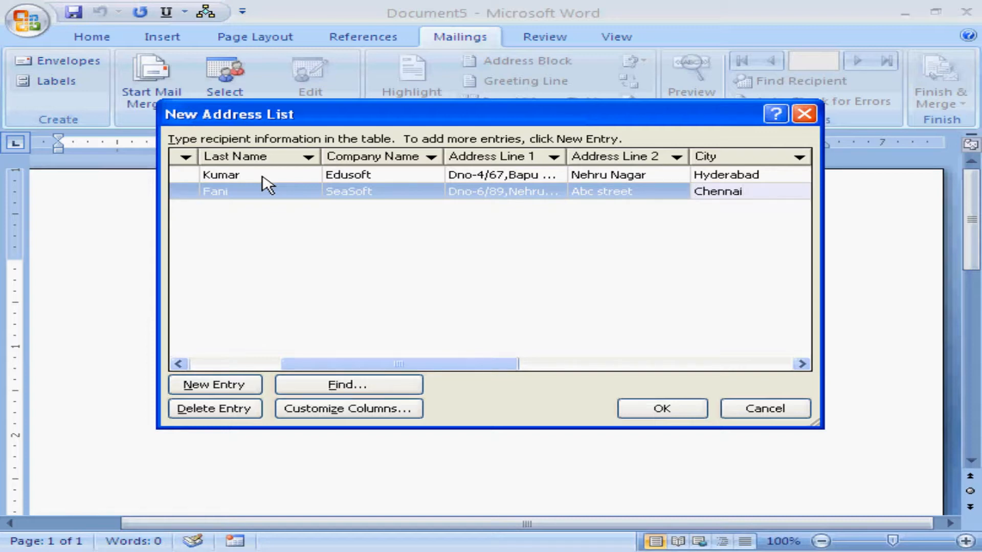
pyautogui.press('Tab')
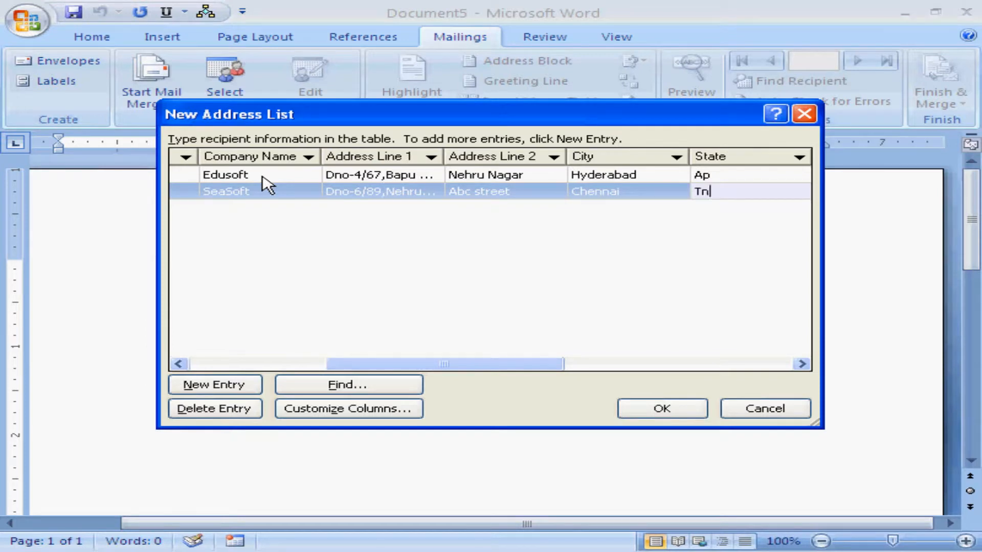
pyautogui.press('Tab')
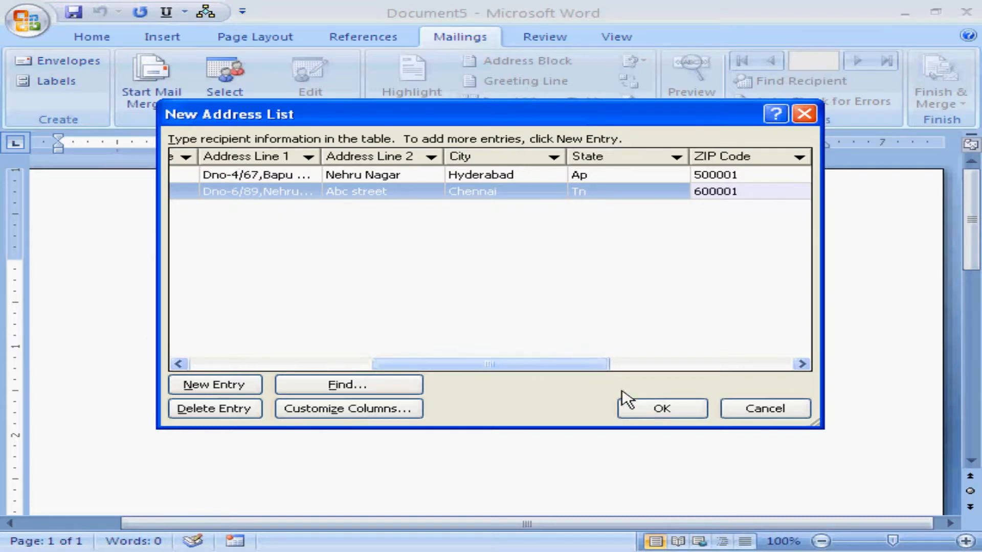
# Step: Finish the address list and save it as xyz in the My Data Sources folder
pyautogui.click(663, 409)
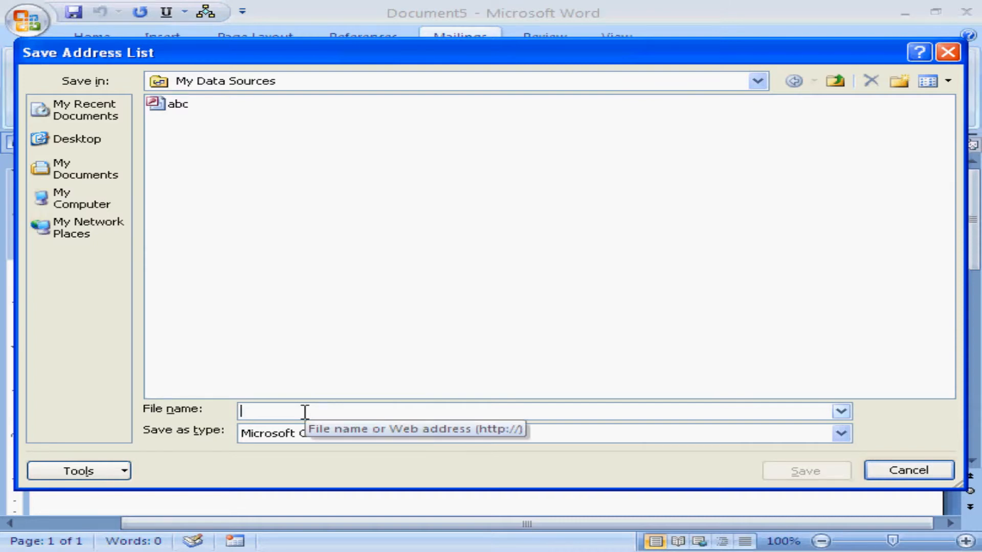
pyautogui.write('xyz')
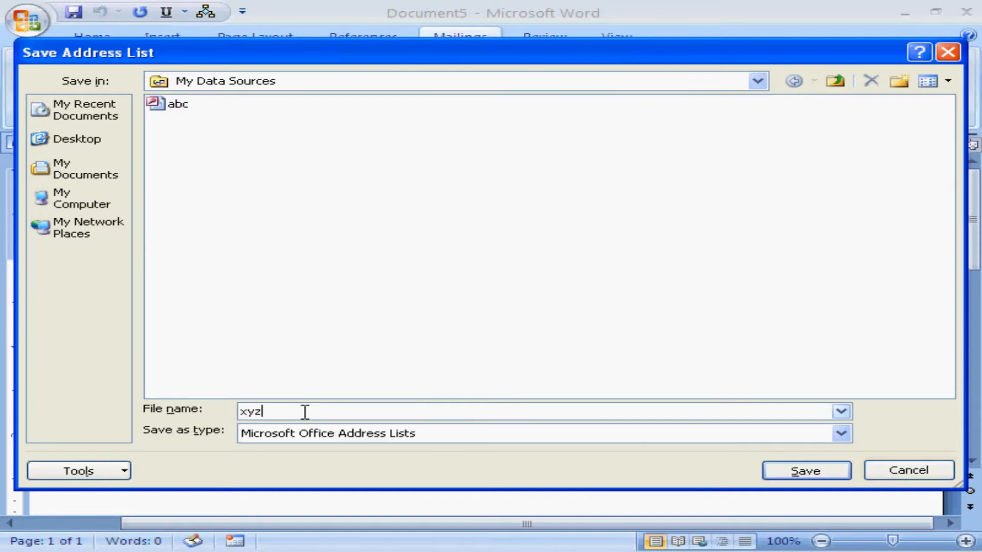
pyautogui.click(806, 471)
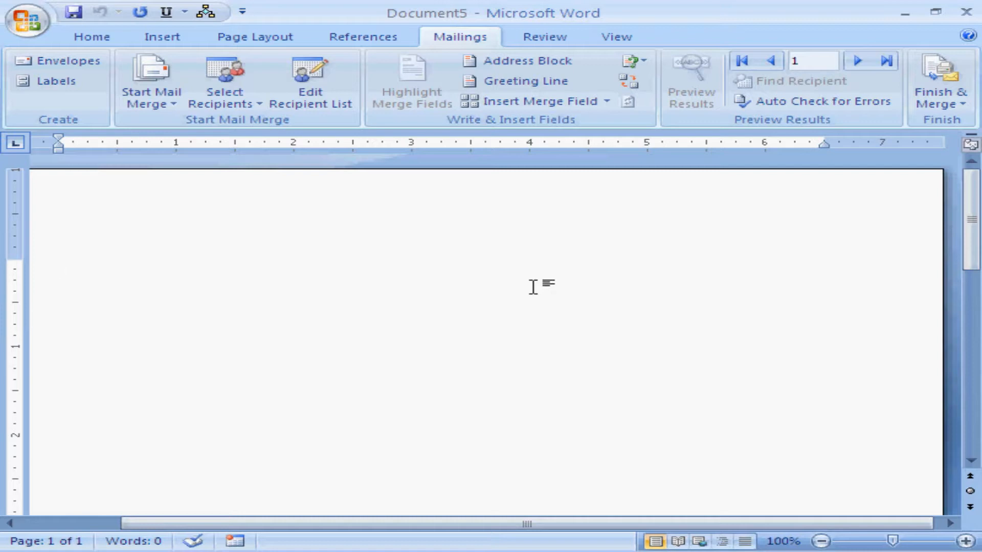
# Step: Begin the letter with "To", leave blank lines for the address, and add the salutation "Dear Sir,"
pyautogui.write('To')
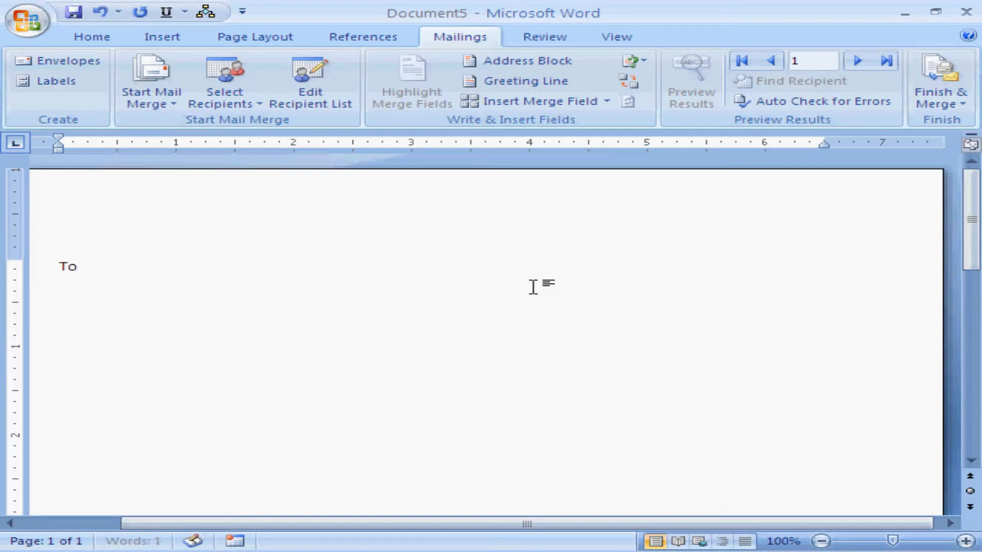
pyautogui.press('Return')
pyautogui.press('Return')
pyautogui.press('Return')
pyautogui.press('Return')
pyautogui.write('Dear Su')
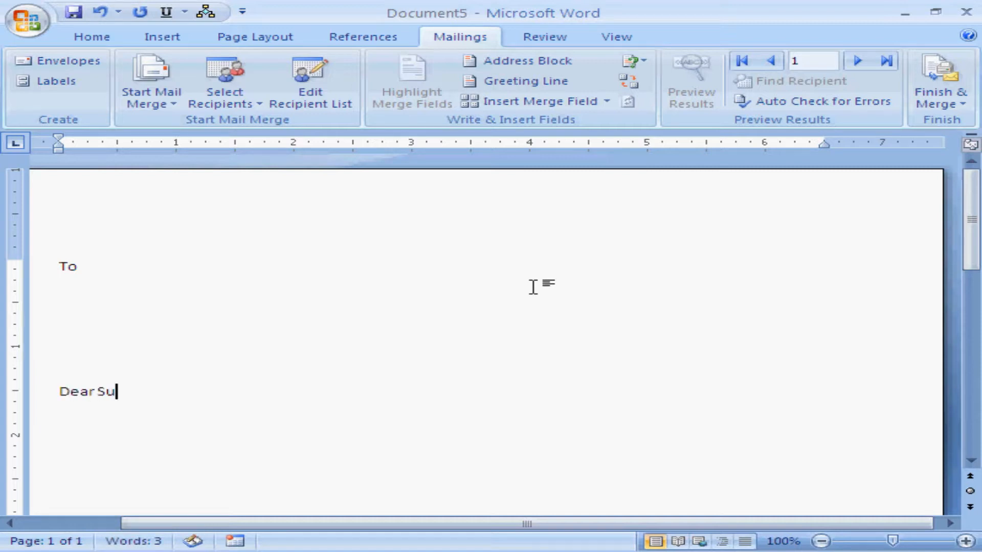
pyautogui.press('BackSpace')
pyautogui.write('ir,')
pyautogui.press('Return')
# Step: Write three lines of random placeholder body text below the salutation, indenting the first line and ending the last with a full stop
pyautogui.press('Tab')
pyautogui.write('Alksdjflkasjd flkasjdflkasjd')
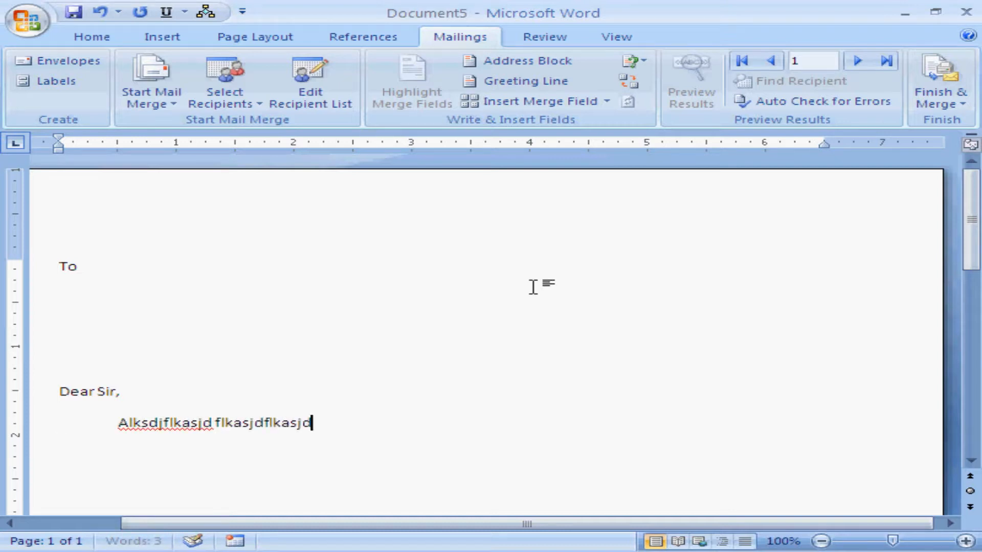
pyautogui.write('flkajsdflkajsdf lkasjdfl kajsdflajsdlfajlskdfjasdf')
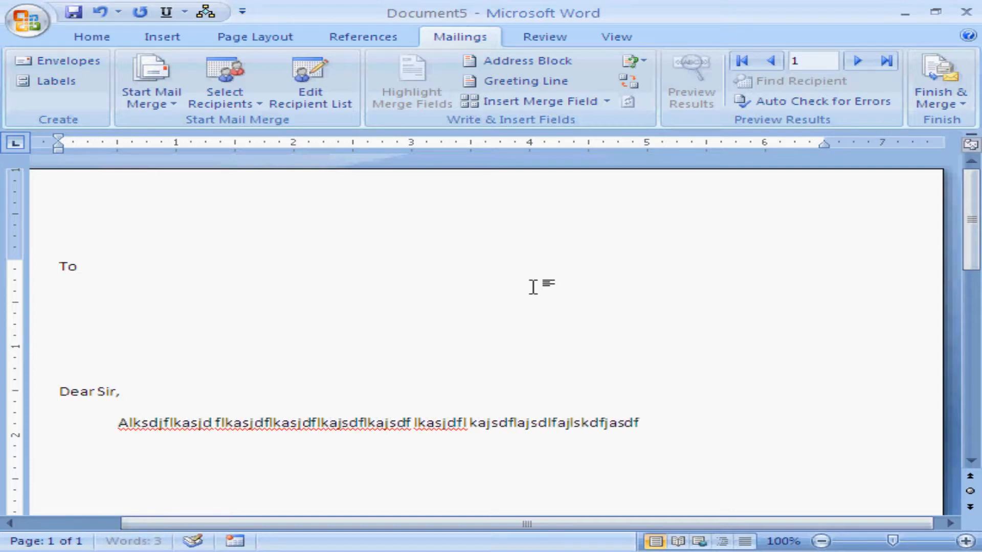
pyautogui.press('Return')
pyautogui.write('asdfasdjflkasdjflaksdjflkasdjflkasjdflkasjdflk')
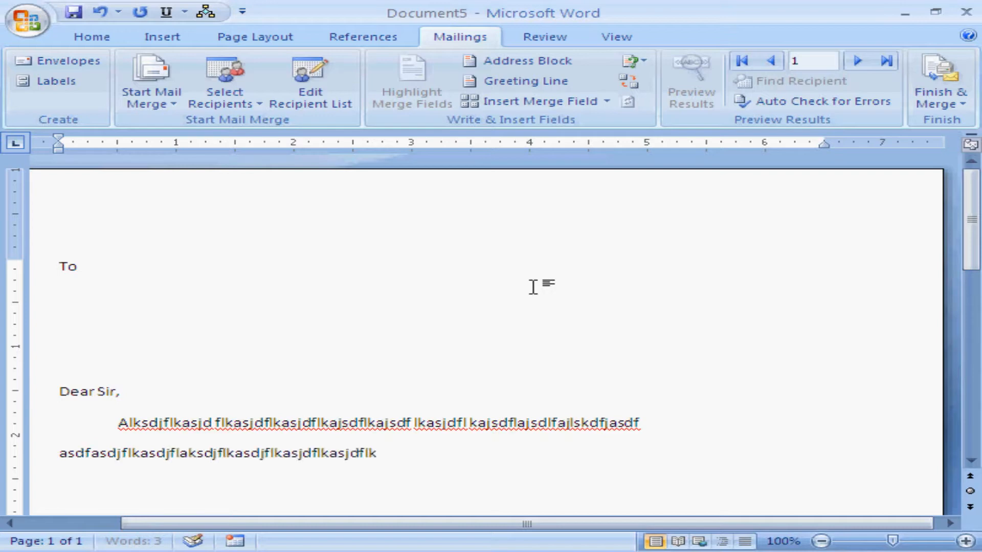
pyautogui.write('asjdflk asdlfkjasldkfjalksdfjlkasdfjlkasdf')
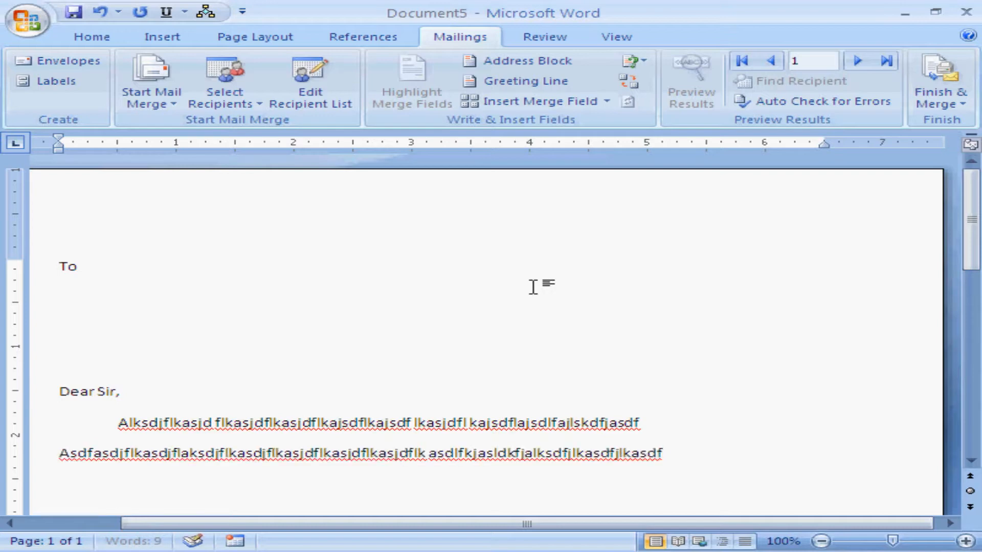
pyautogui.press('Return')
pyautogui.write('asdflasdjflkasdjf laskdjflkasdjflkasdf.')
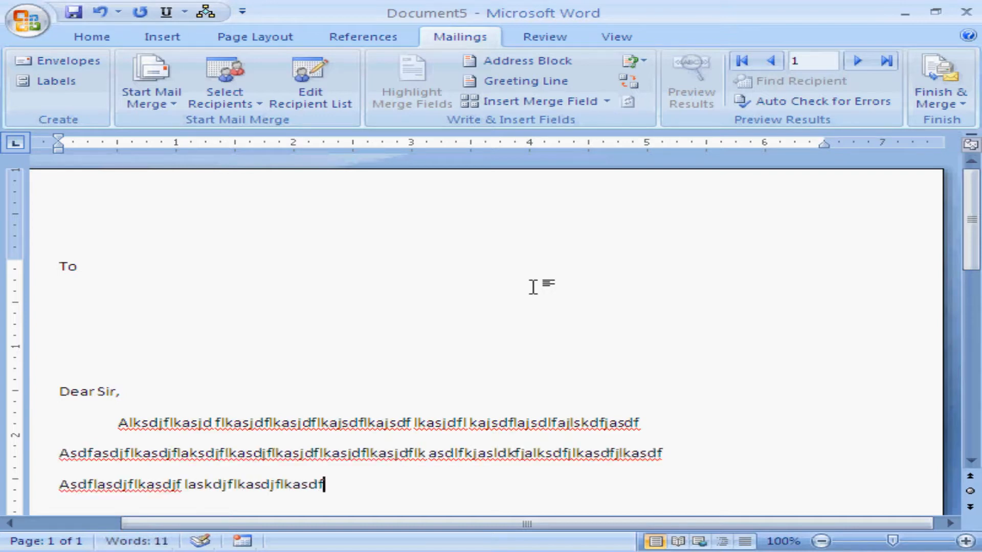
# Step: Leave a blank line after the body and add the sender block "From", "Edusoft" and "Chennai" on separate lines
pyautogui.press('Return')
pyautogui.press('Return')
pyautogui.write('F')
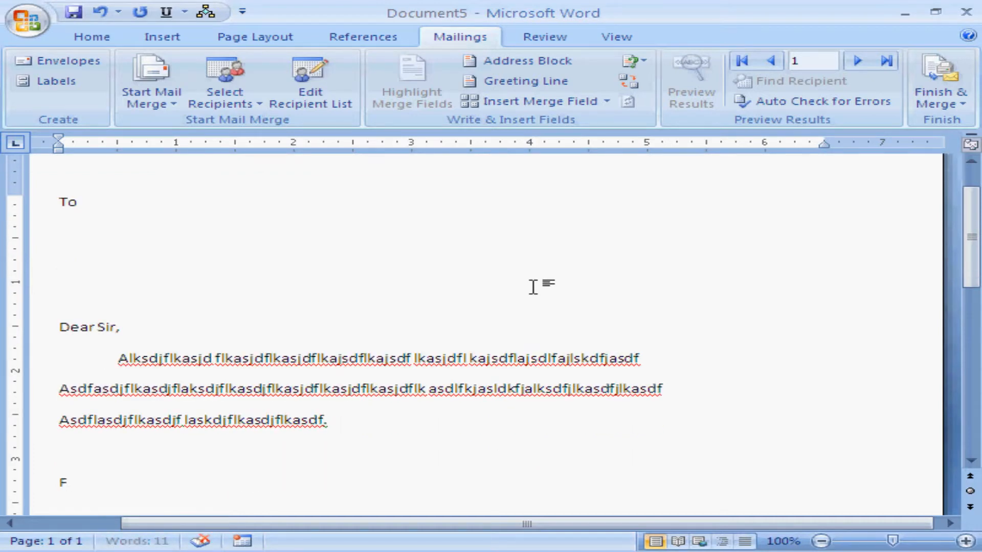
pyautogui.write('rom')
pyautogui.press('Return')
pyautogui.write('E')
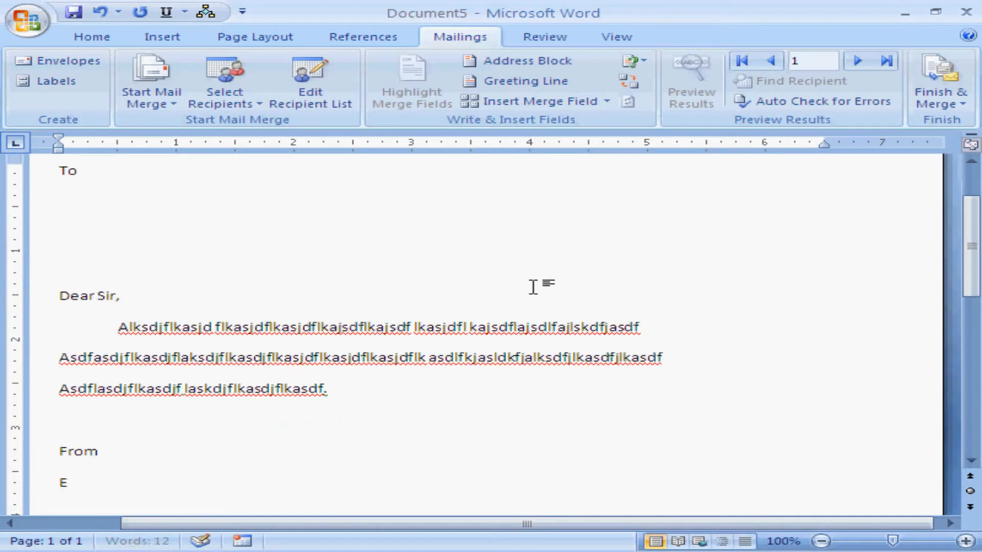
pyautogui.write('dusoft')
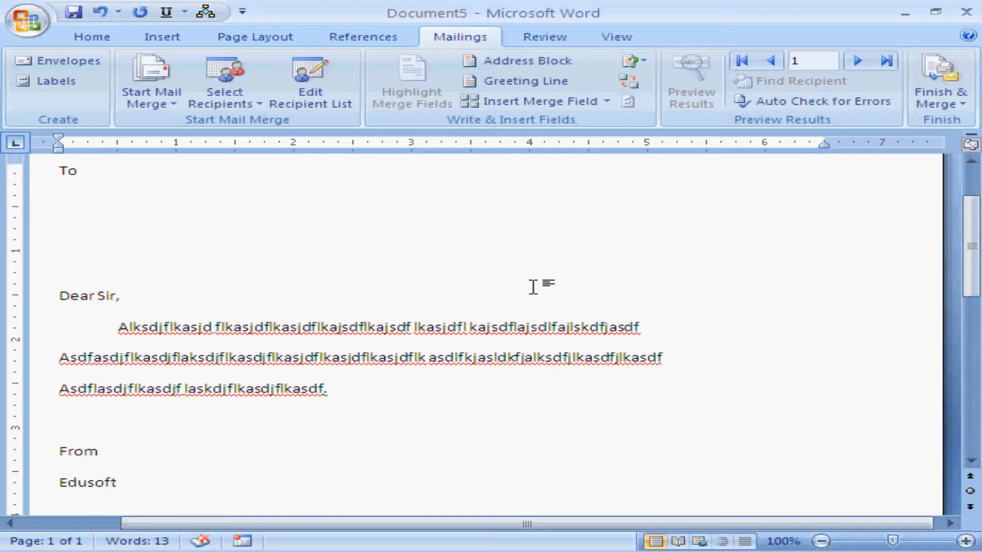
pyautogui.press('Return')
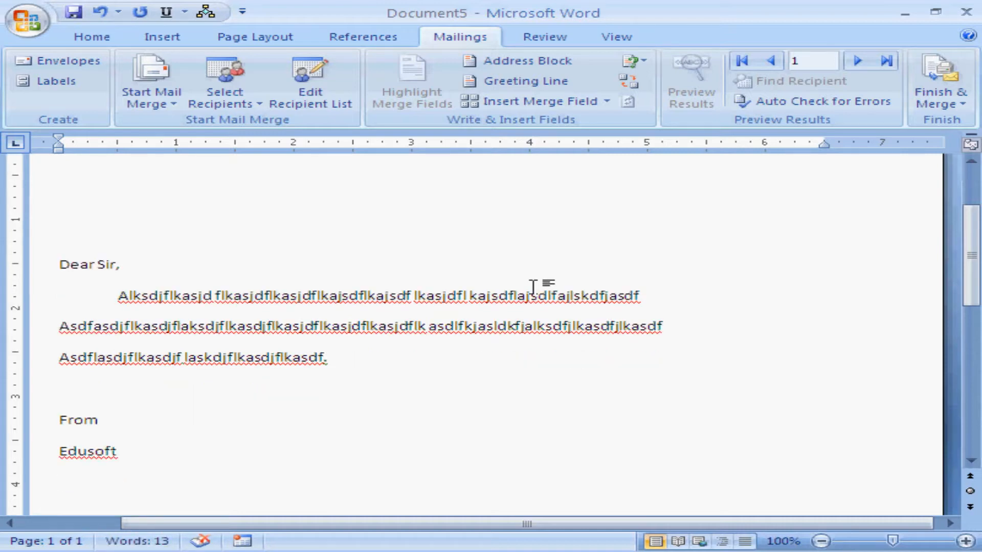
pyautogui.write('Chennai')
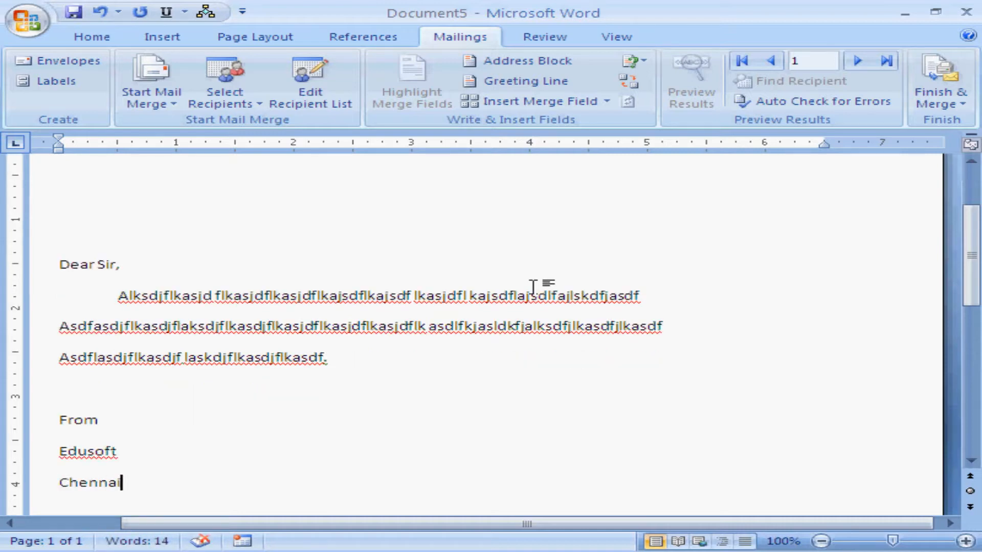
# Step: Insert the Title, First_Name and Last_Name merge fields on separate lines directly below "To"
pyautogui.moveTo(964, 240); pyautogui.dragTo(973, 177)
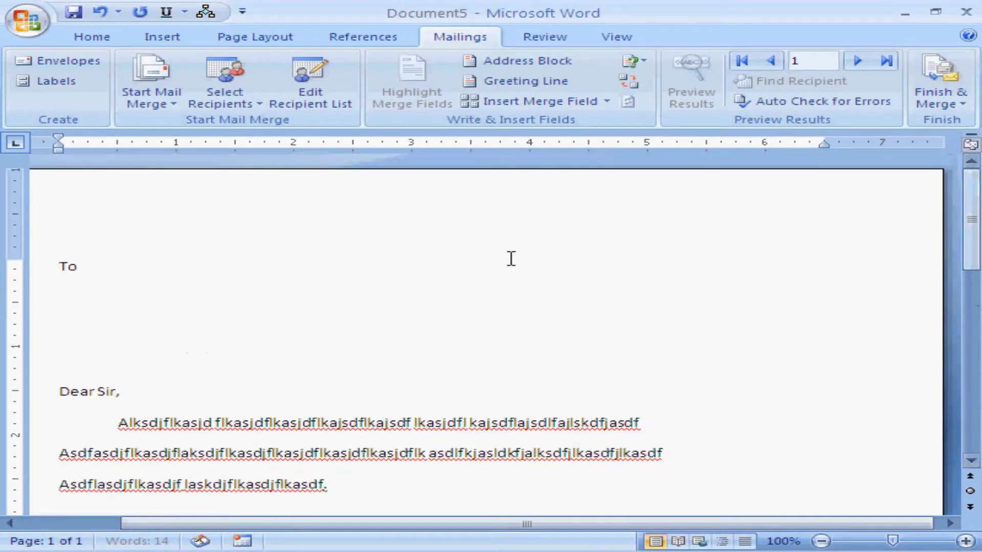
pyautogui.click(81, 272)
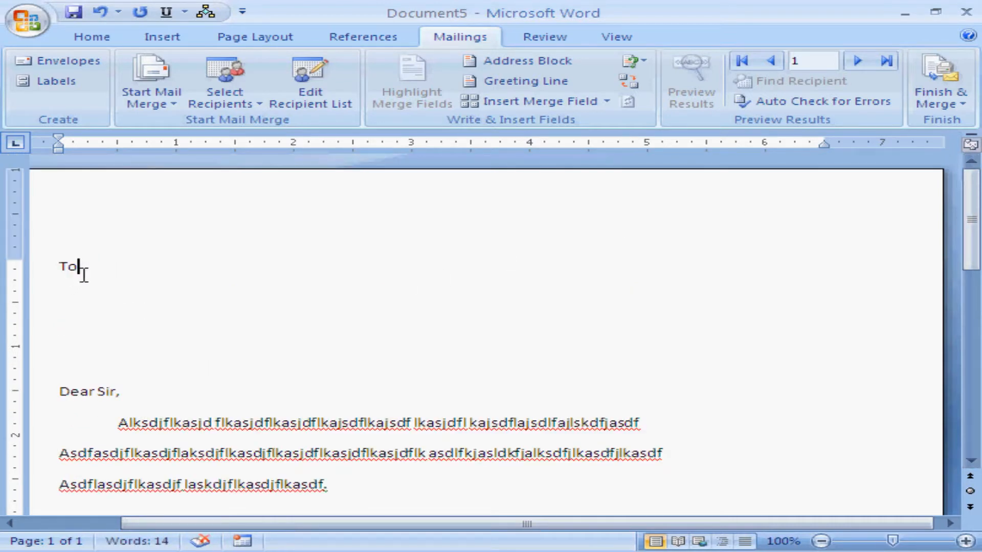
pyautogui.press('Return')
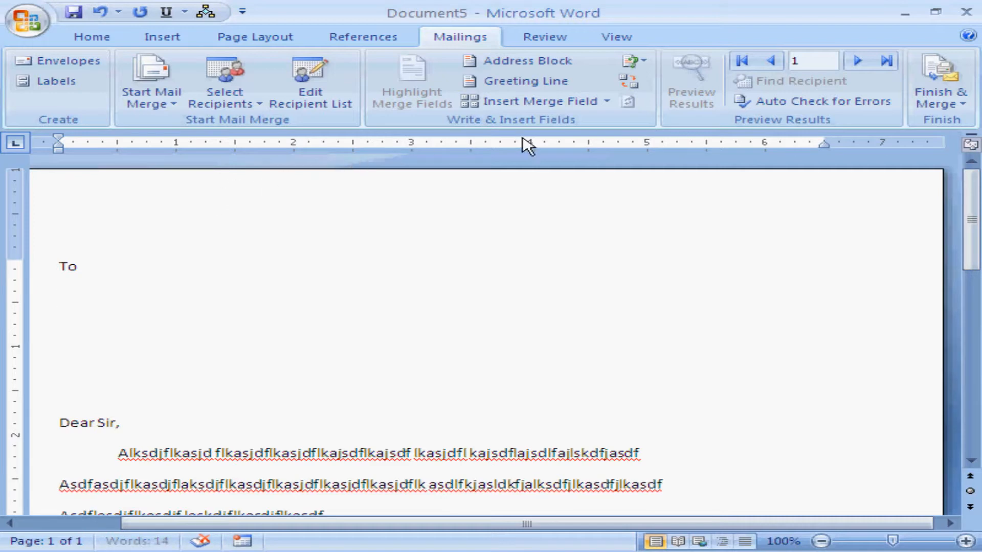
pyautogui.click(606, 103)
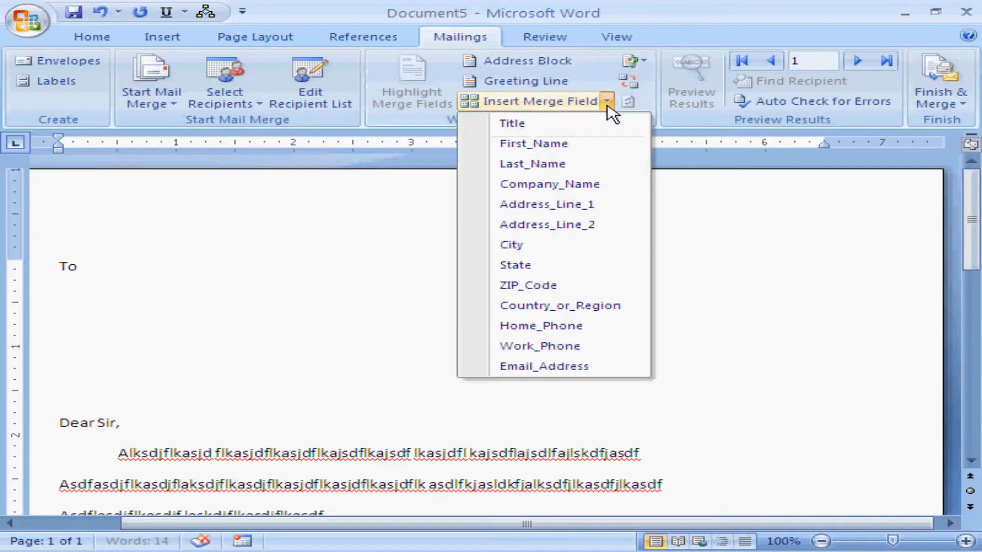
pyautogui.click(566, 125)
pyautogui.press('Return')
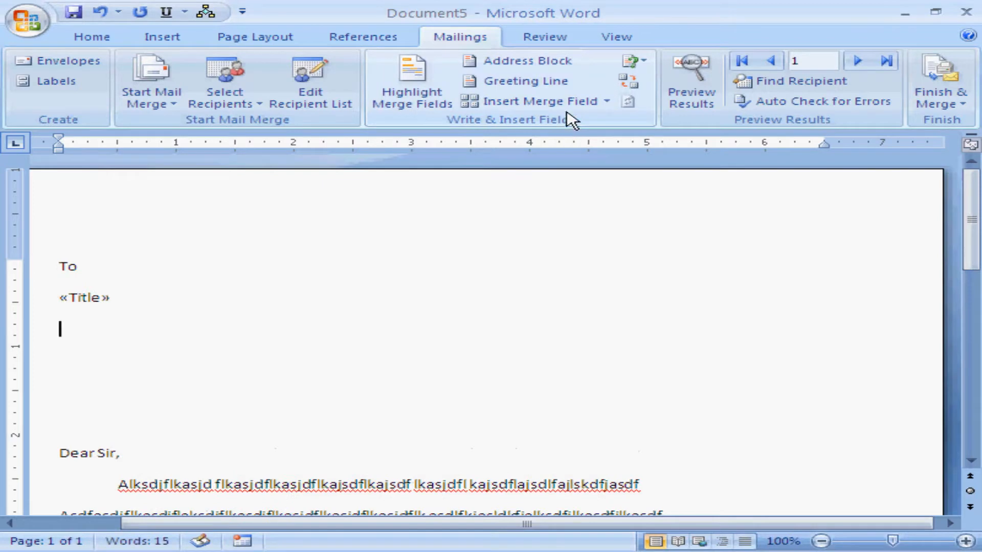
pyautogui.click(606, 102)
pyautogui.click(578, 152)
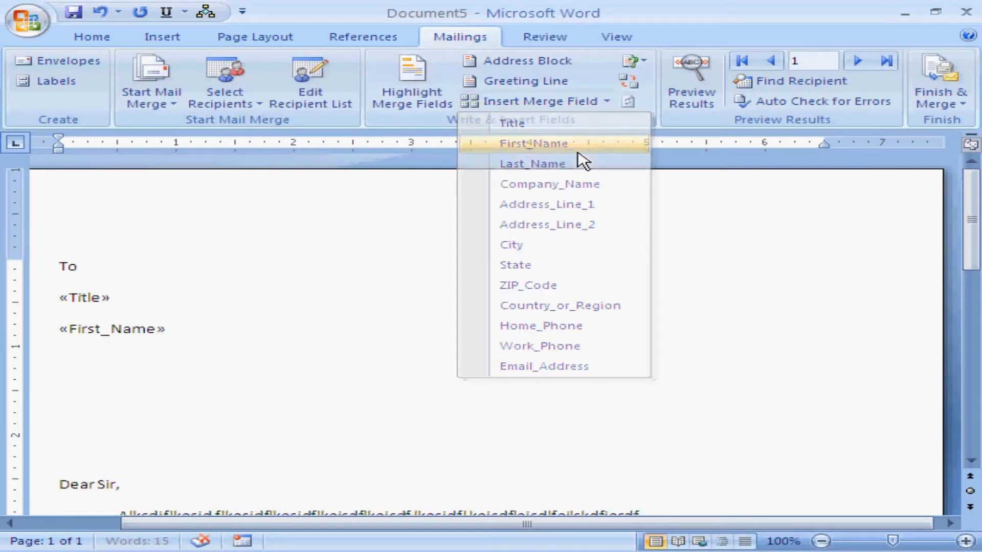
pyautogui.press('Return')
pyautogui.click(606, 102)
pyautogui.click(565, 163)
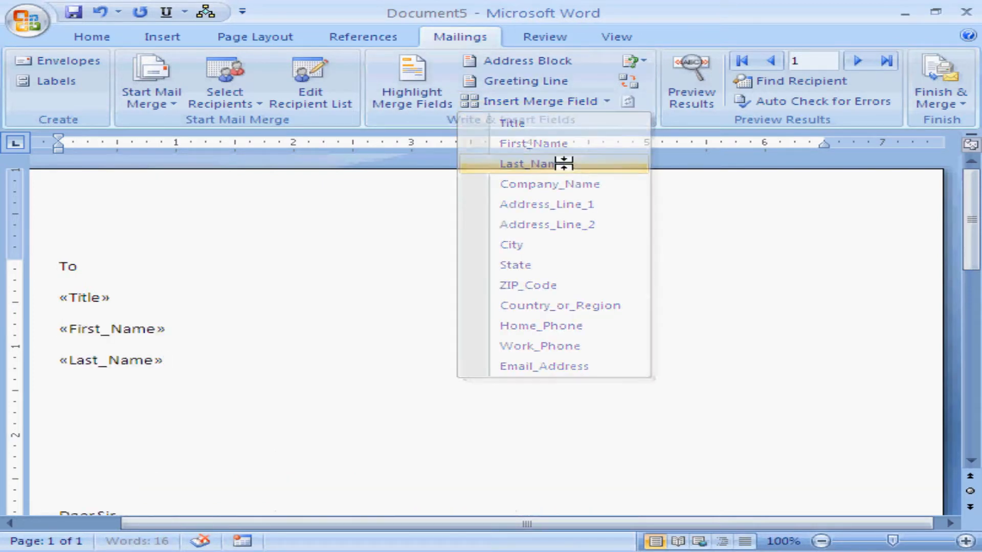
# Step: Add the Company_Name, Address_Line_1 and Address_Line_2 merge fields on separate lines below the last name field
pyautogui.press('Return')
pyautogui.click(605, 102)
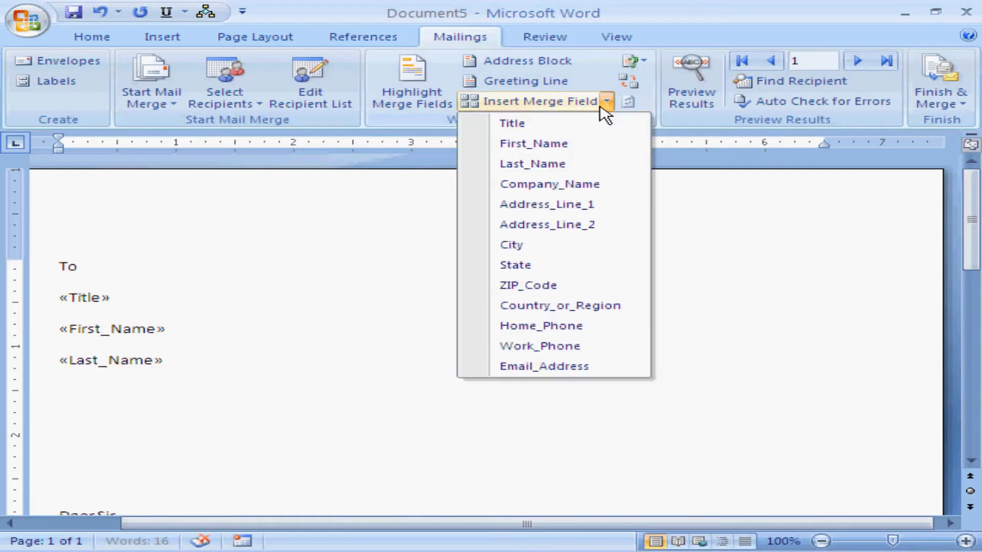
pyautogui.click(565, 184)
pyautogui.press('Return')
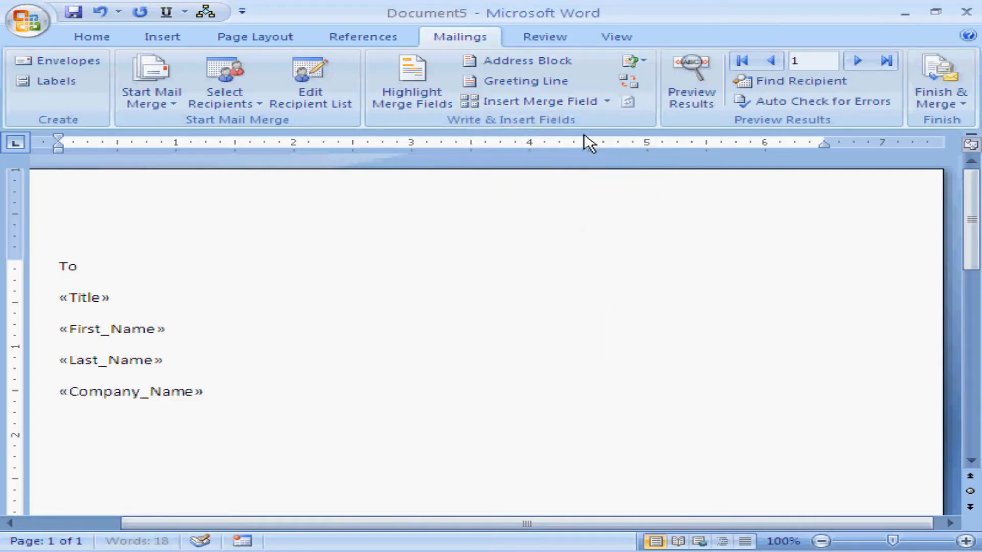
pyautogui.click(608, 102)
pyautogui.click(588, 207)
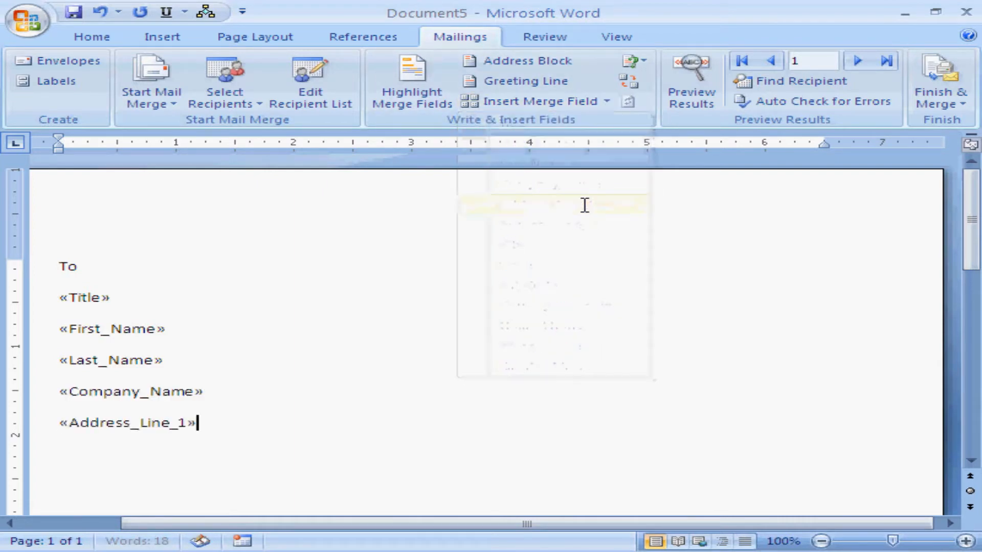
pyautogui.press('Return')
pyautogui.click(606, 104)
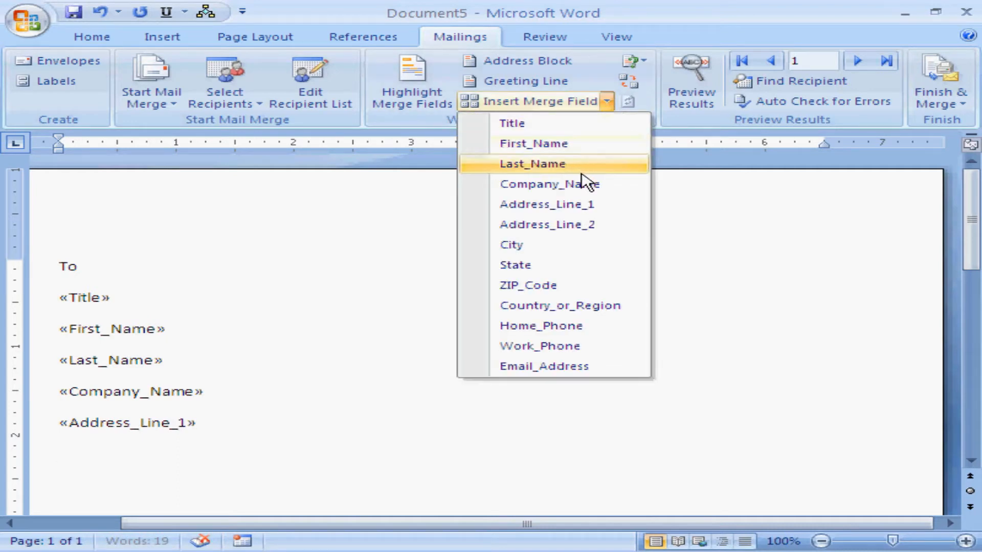
pyautogui.click(574, 226)
# Step: Complete the address with the City, State and ZIP_Code merge fields, each on its own line
pyautogui.press('Return')
pyautogui.click(608, 102)
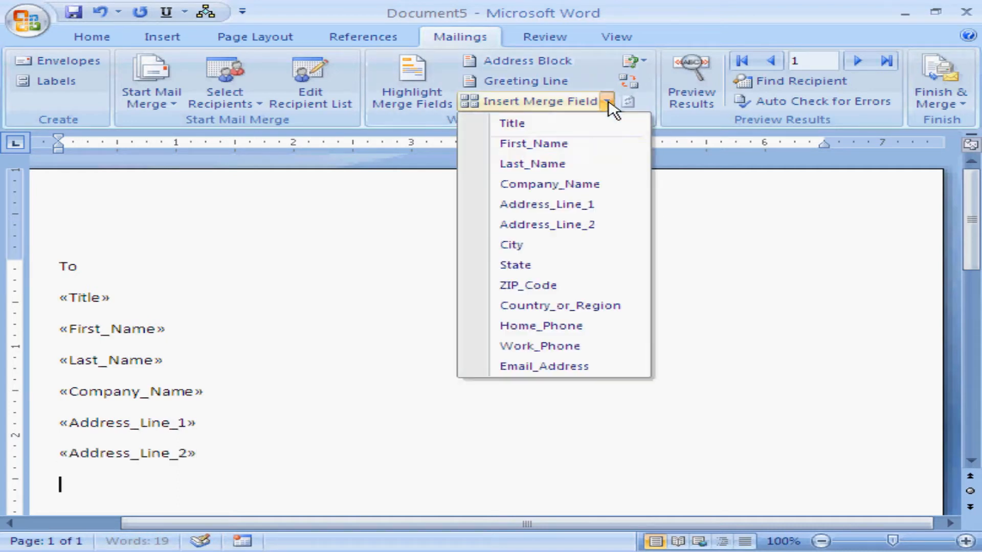
pyautogui.click(541, 246)
pyautogui.press('Return')
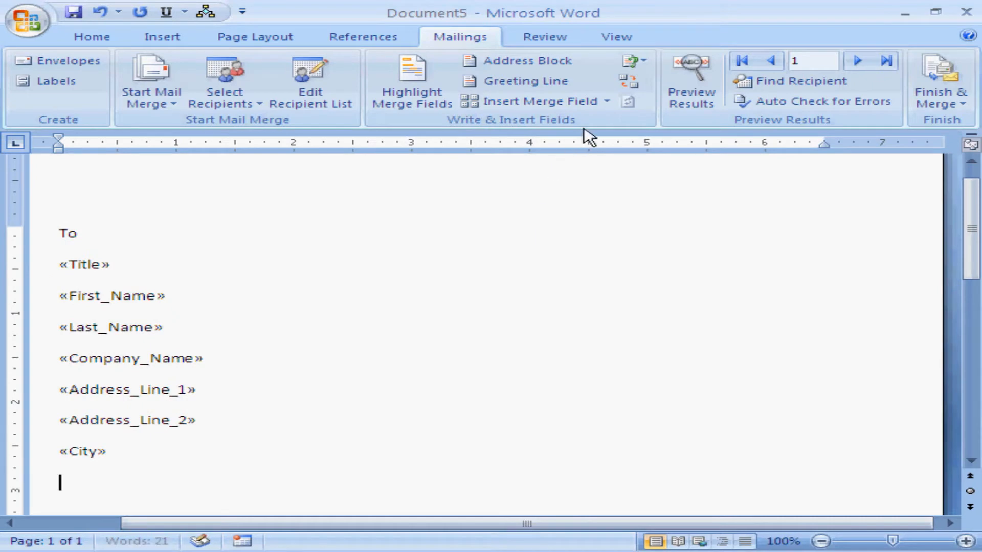
pyautogui.click(607, 102)
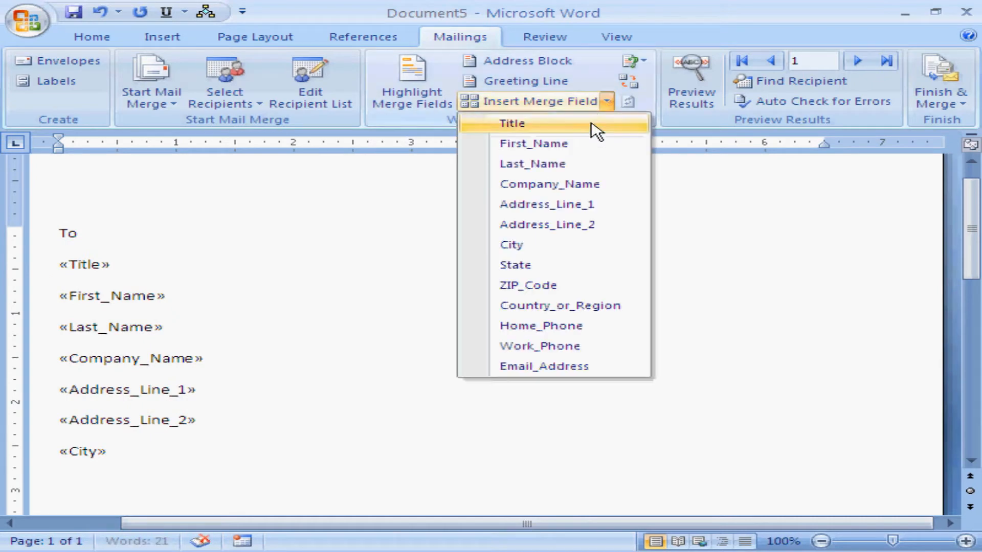
pyautogui.click(554, 266)
pyautogui.press('Return')
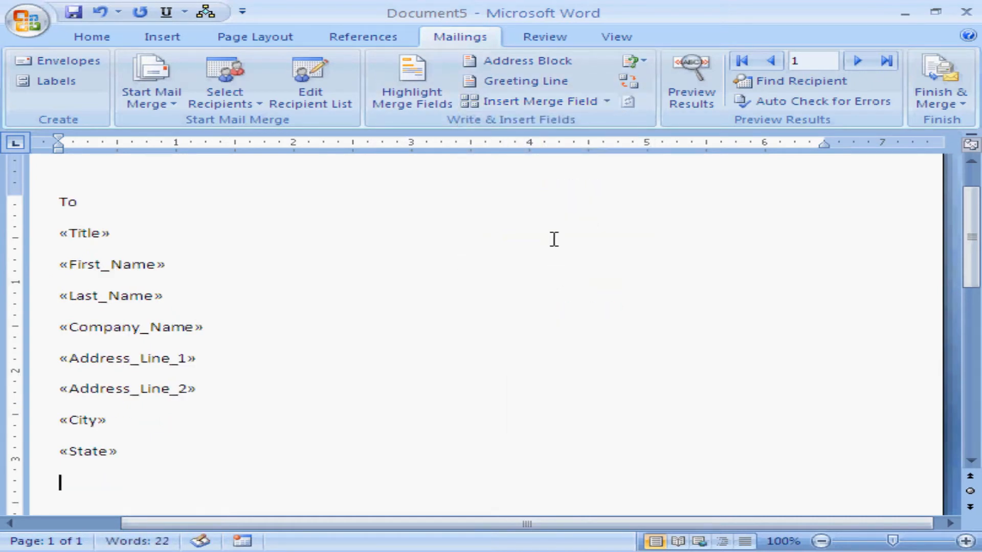
pyautogui.click(608, 102)
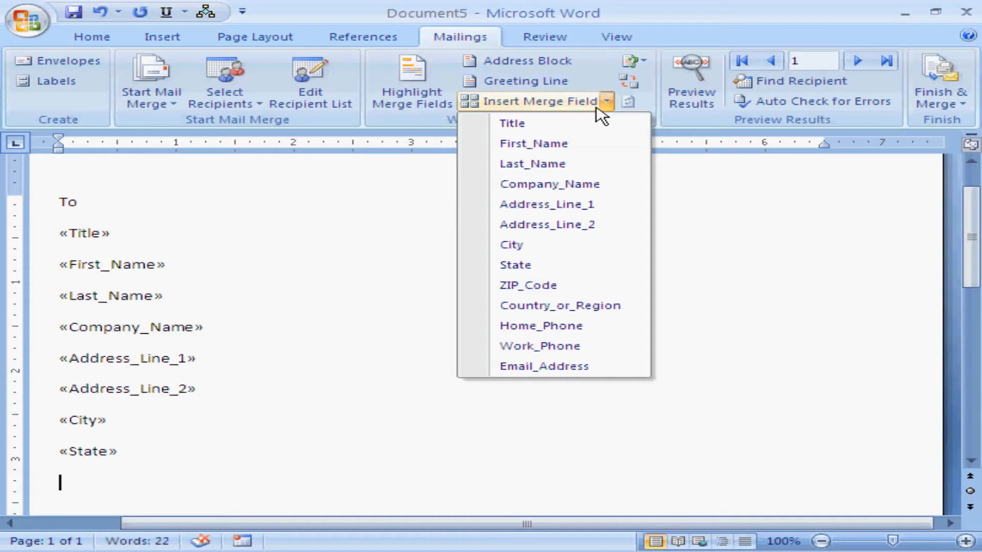
pyautogui.click(586, 287)
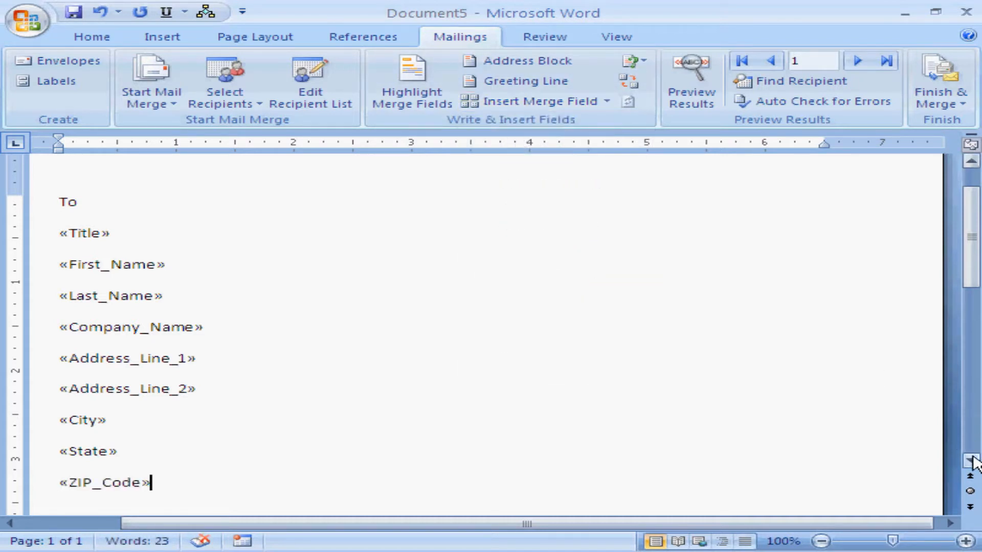
pyautogui.click(602, 105)
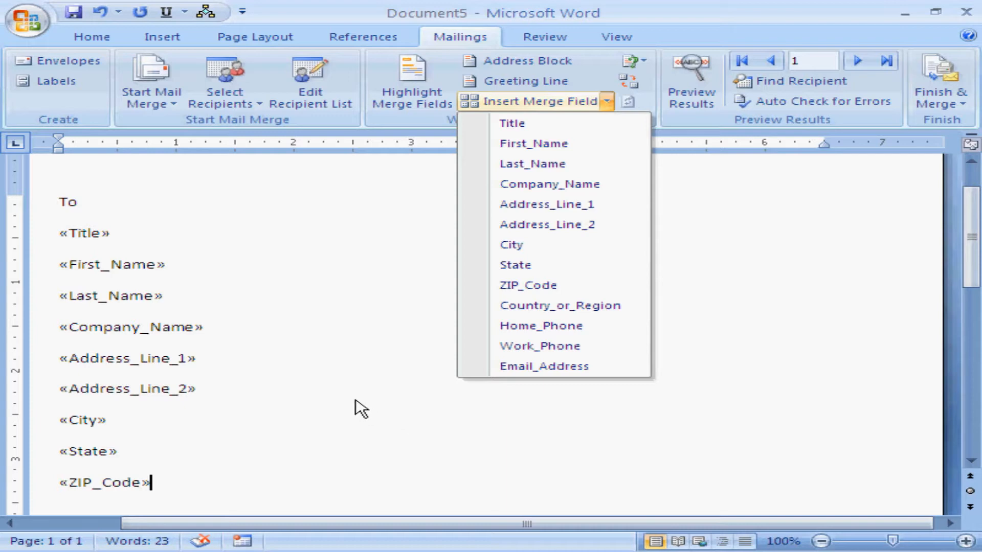
pyautogui.click(267, 411)
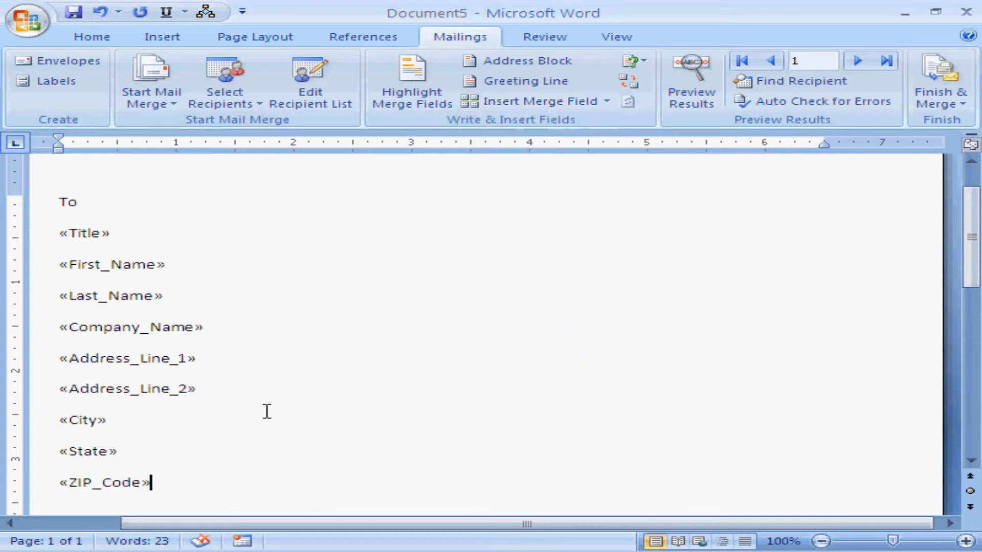
# Step: Look through the letter and advance the merge to recipient record 2
pyautogui.click(970, 461)
pyautogui.moveTo(970, 461); pyautogui.dragTo(970, 461)
pyautogui.click(857, 61)
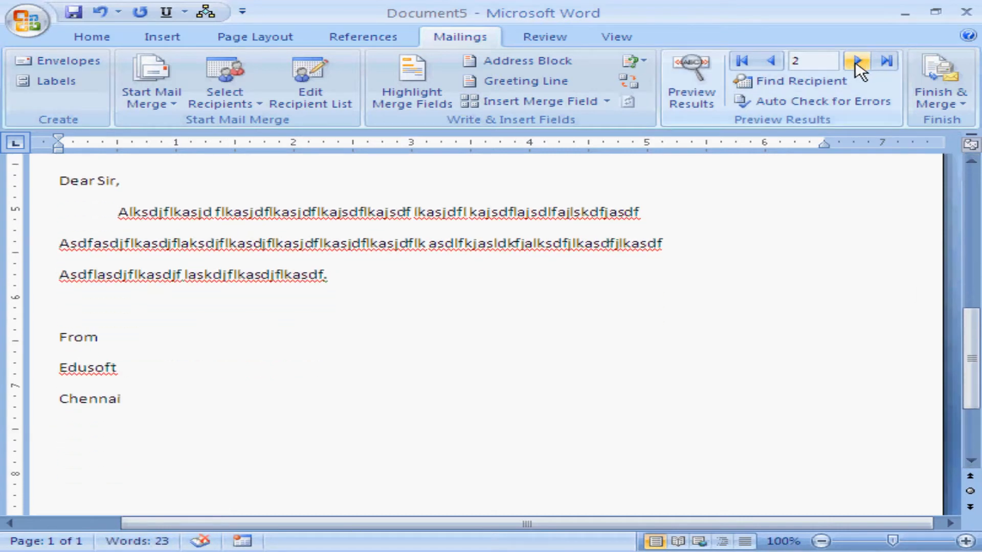
pyautogui.click(970, 161)
pyautogui.click(970, 162)
pyautogui.click(966, 177)
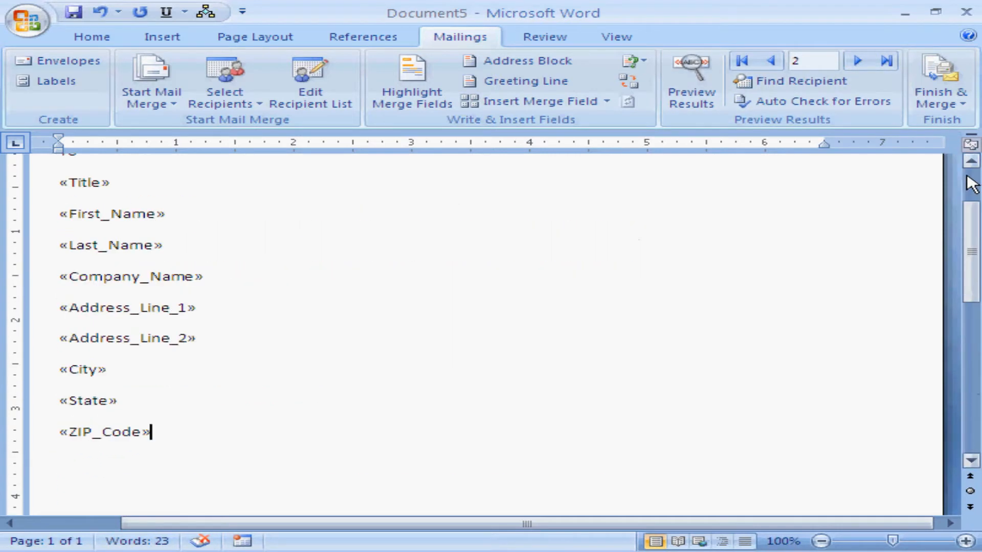
pyautogui.click(970, 180)
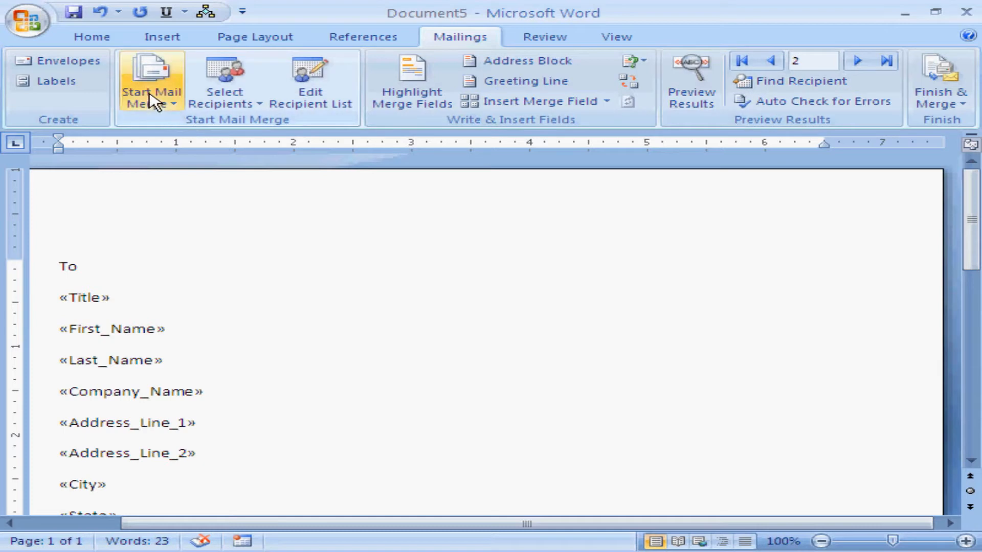
# Step: Start the Step by Step Mail Merge Wizard and review the letter down to the sender block
pyautogui.click(151, 100)
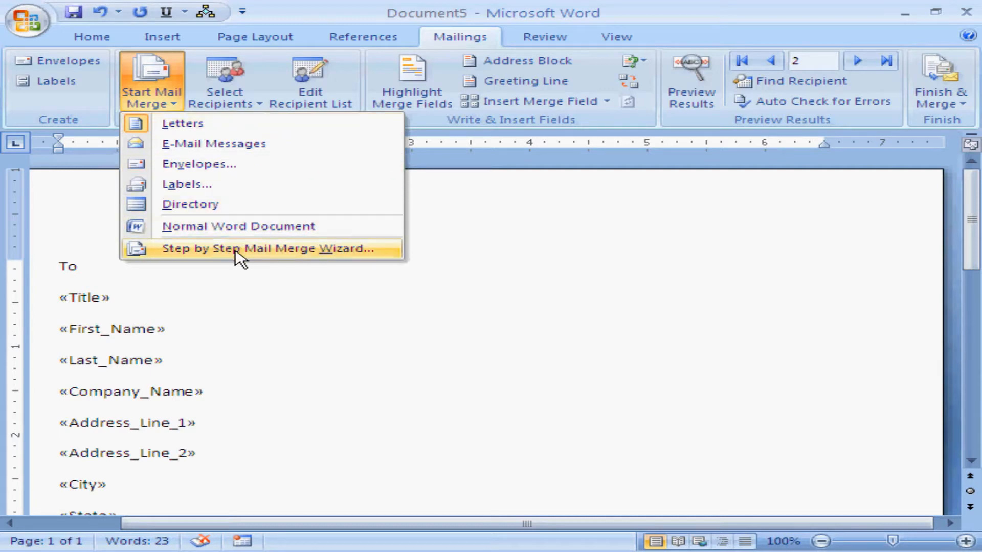
pyautogui.click(326, 252)
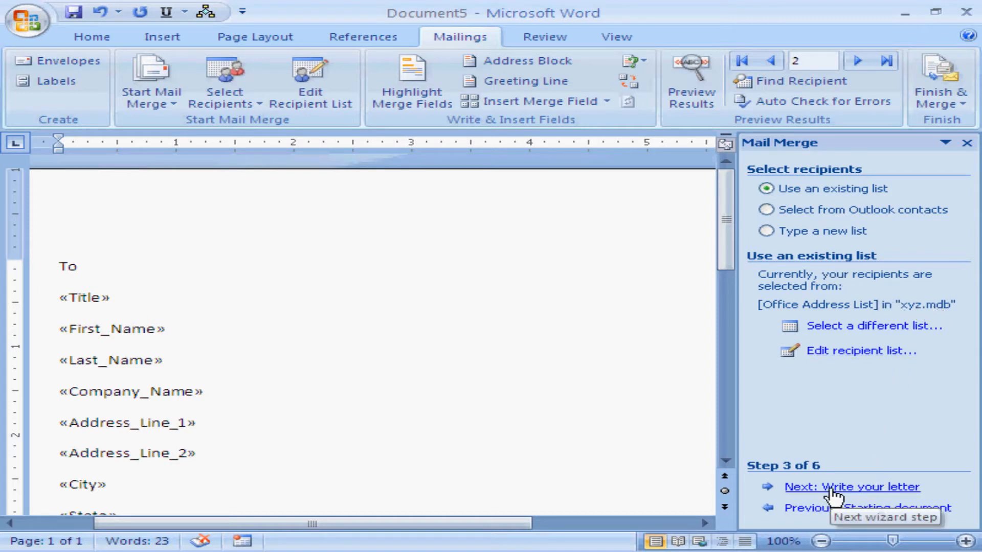
pyautogui.click(726, 461)
pyautogui.click(726, 465)
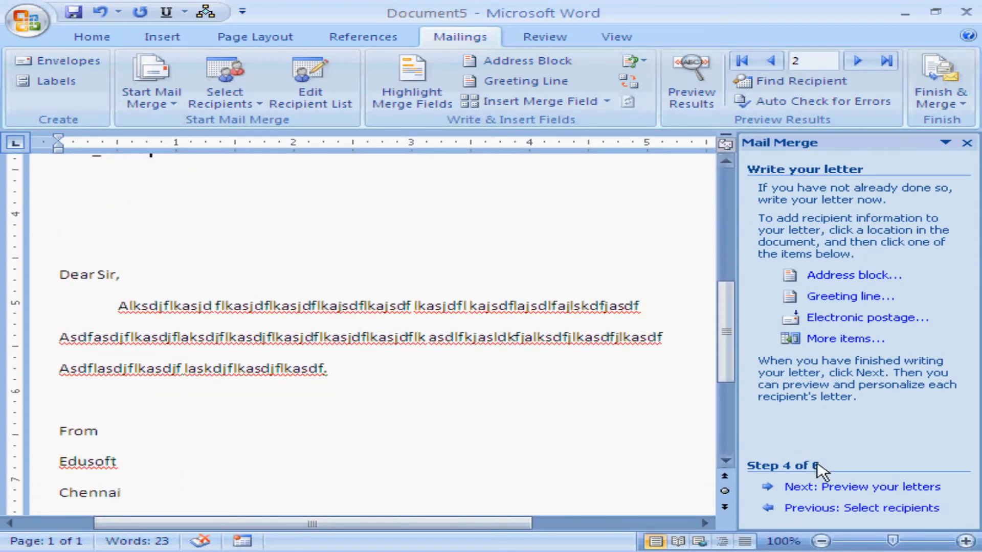
# Step: Advance the merge wizard to the letter preview stage and view the merged recipient address block
pyautogui.click(816, 489)
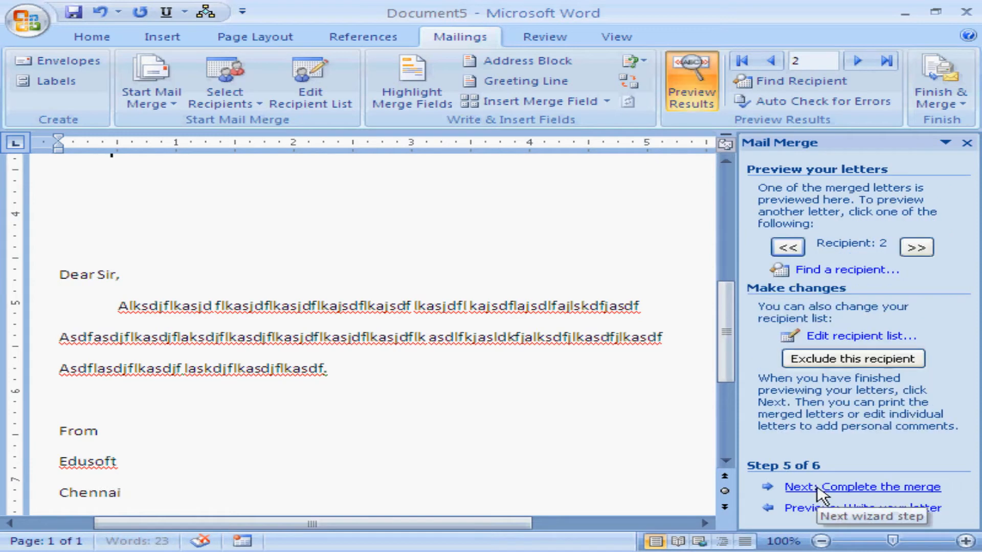
pyautogui.moveTo(733, 353); pyautogui.dragTo(720, 241)
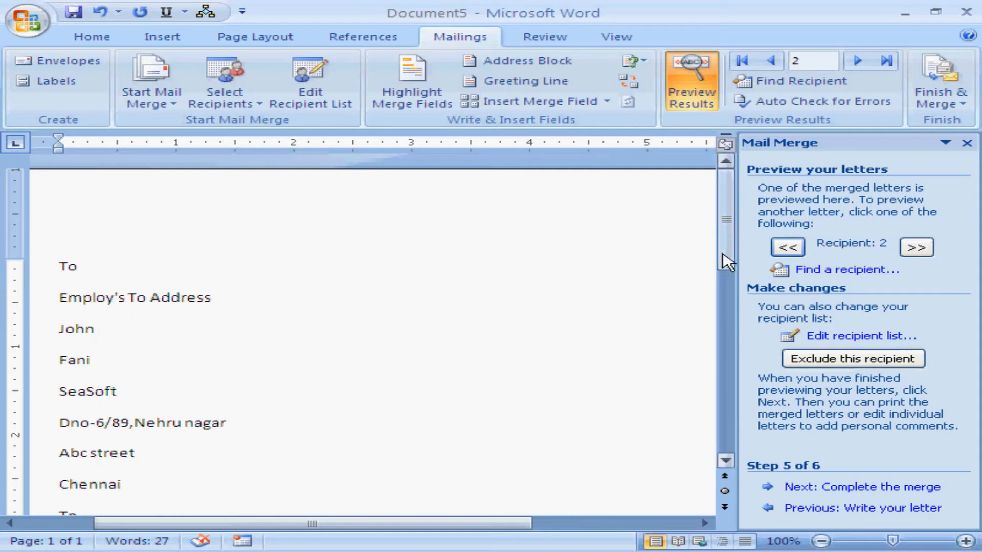
pyautogui.moveTo(726, 259); pyautogui.dragTo(747, 281)
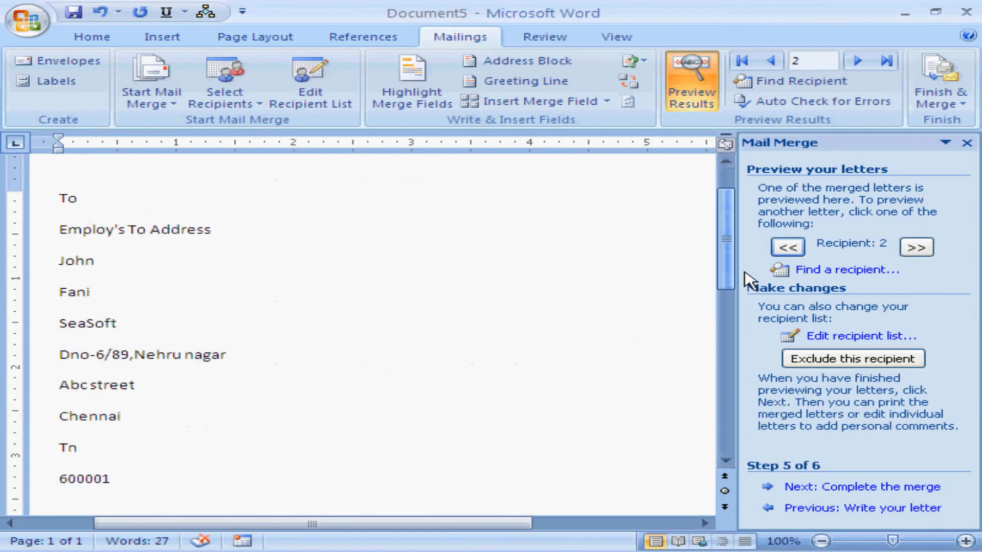
# Step: Compare the merged address blocks by switching the letter preview back and forth between recipients 1 and 2
pyautogui.click(772, 60)
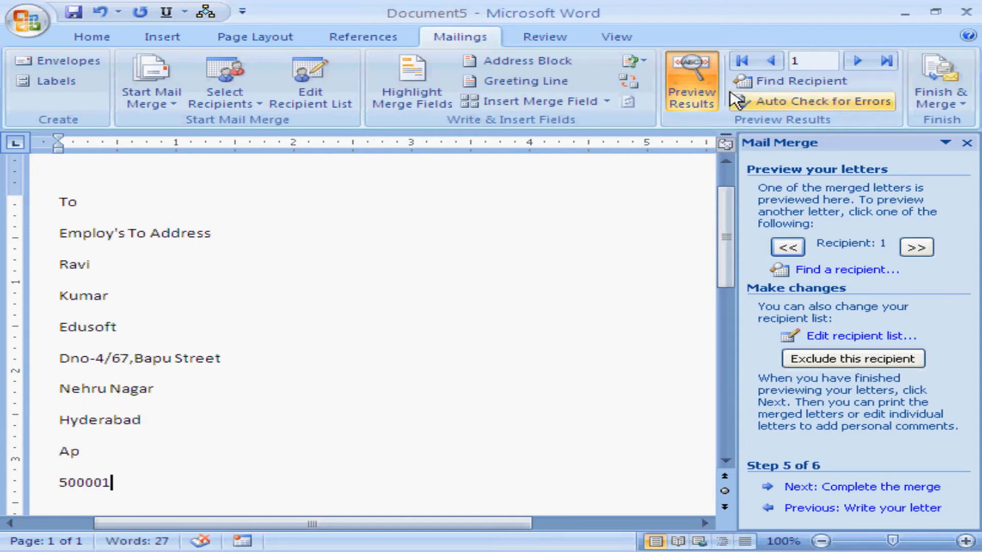
pyautogui.click(858, 61)
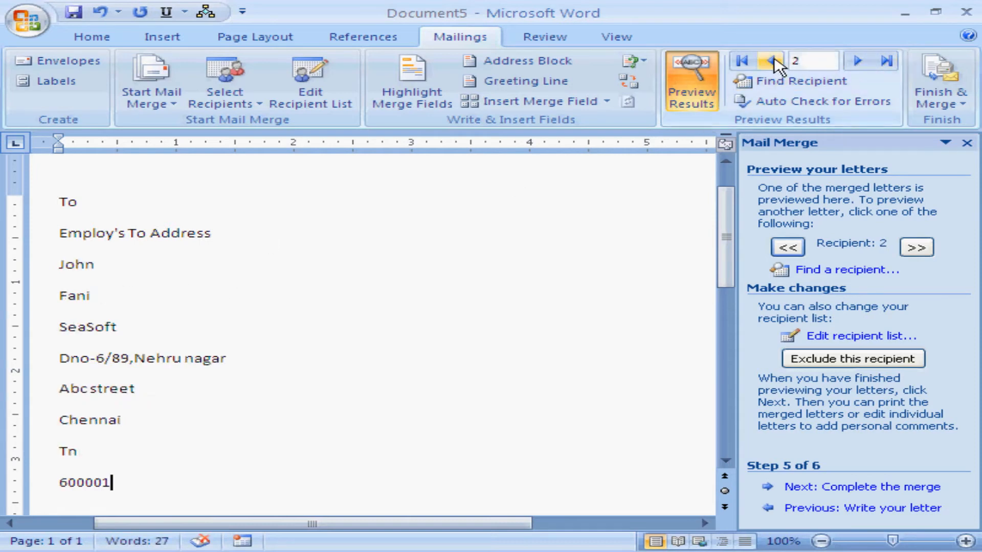
pyautogui.click(772, 61)
pyautogui.click(857, 61)
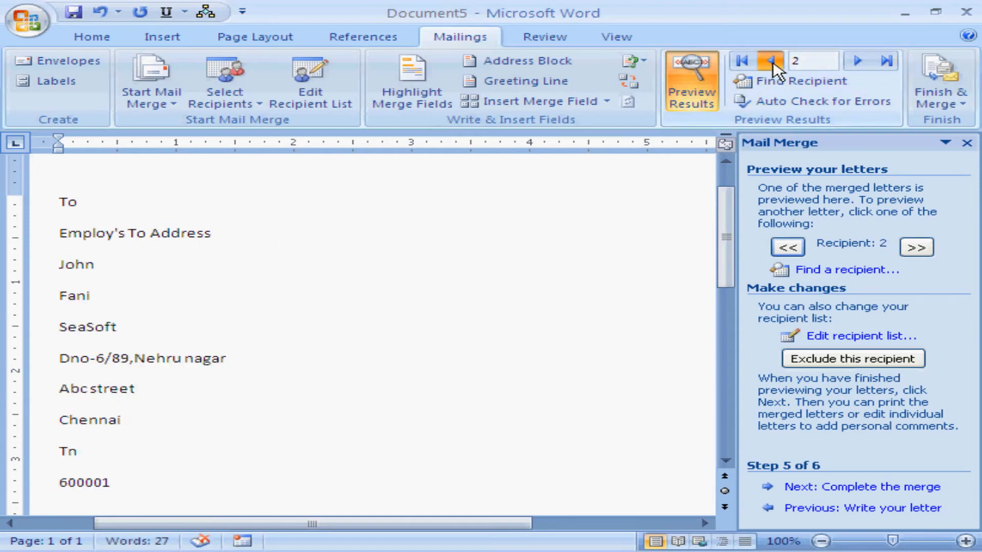
pyautogui.click(772, 61)
pyautogui.click(863, 64)
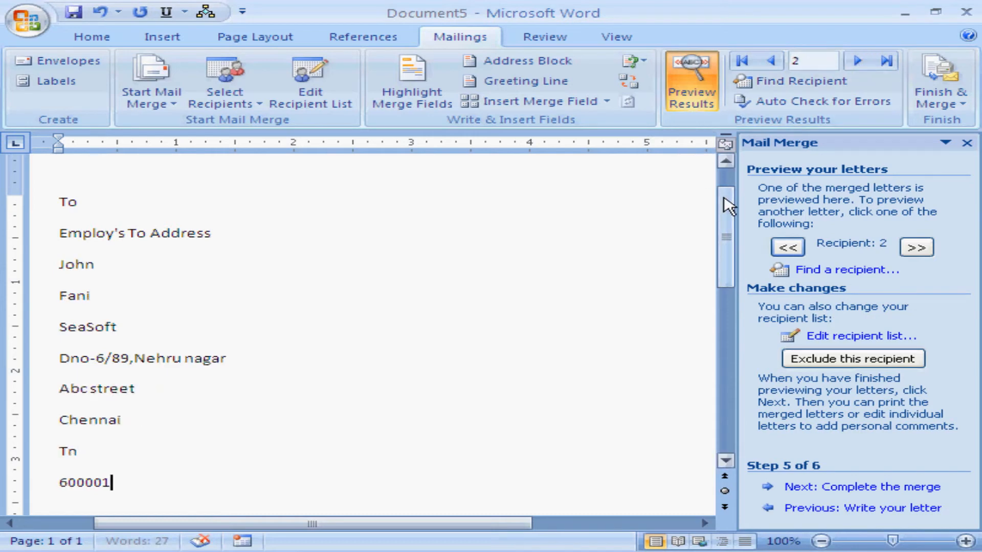
# Step: Review the previewed letter down to the sender block, compare that block for recipients 1 and 2, and return to the letter's start
pyautogui.scroll(2, 726, 197)
pyautogui.moveTo(729, 188)
pyautogui.mouseDown()
pyautogui.moveTo(747, 313)
pyautogui.moveTo(730, 274)
pyautogui.moveTo(723, 190)
pyautogui.mouseUp()
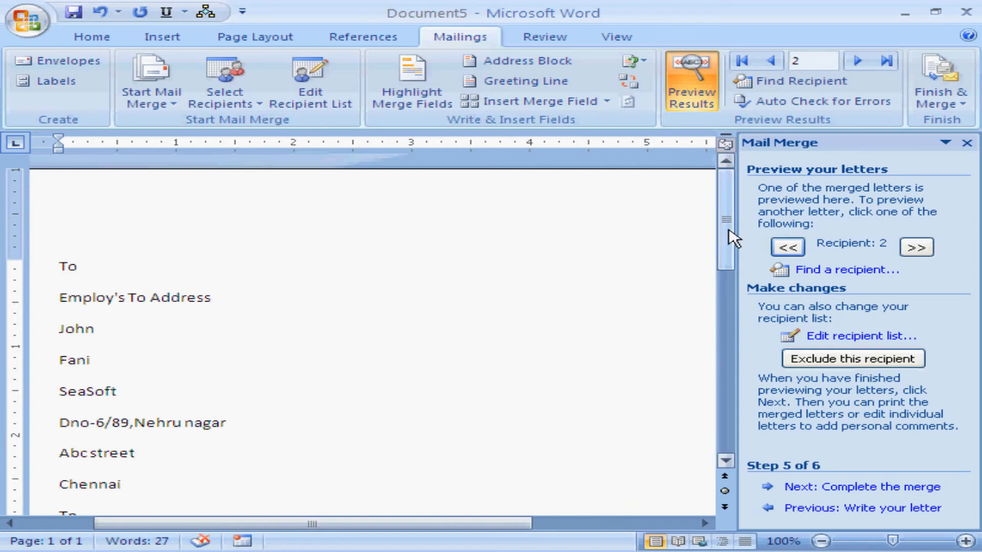
pyautogui.moveTo(729, 237); pyautogui.dragTo(726, 429)
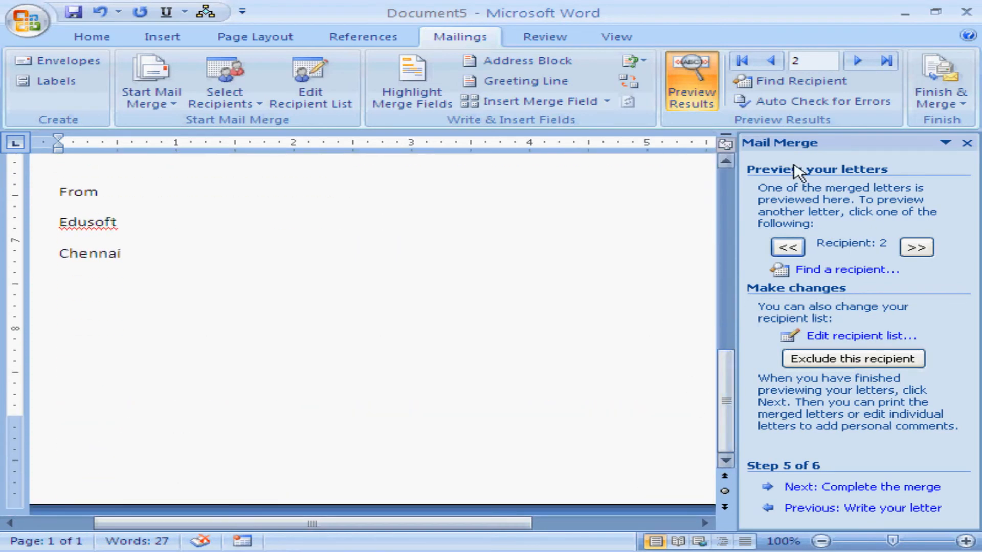
pyautogui.click(771, 61)
pyautogui.click(857, 62)
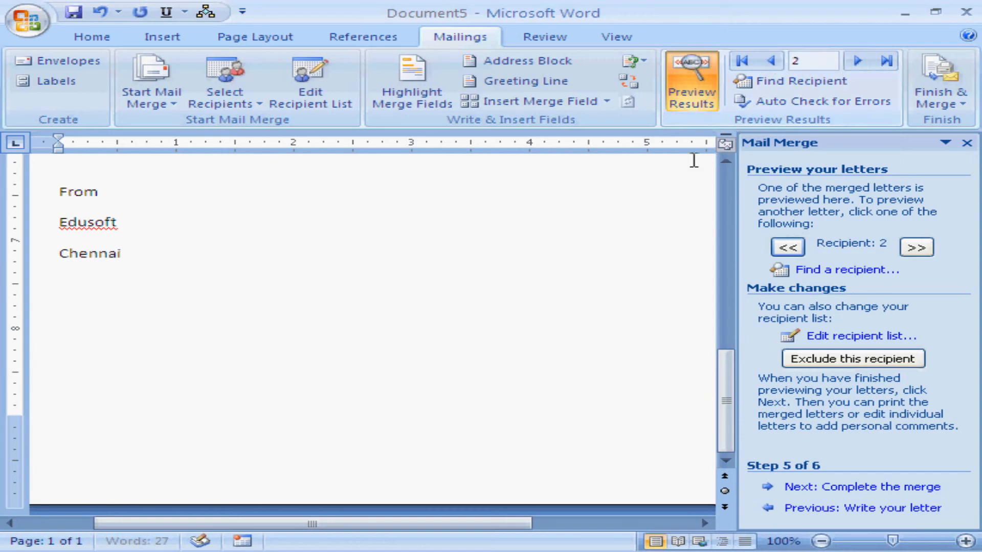
pyautogui.scroll(10, 723, 179)
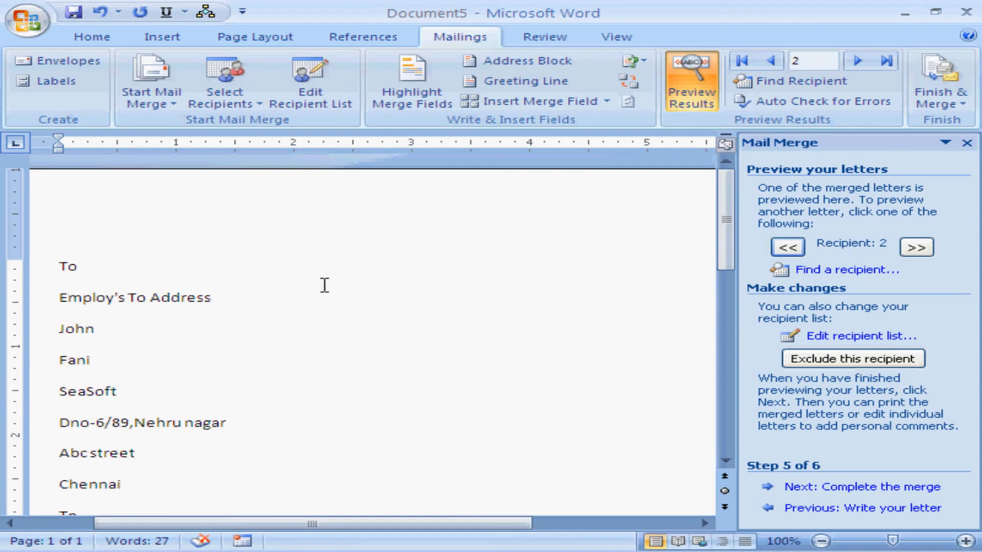
# Step: Open the envelope and label settings and set the address label to print as a single label at row 1, column 1
pyautogui.click(88, 73)
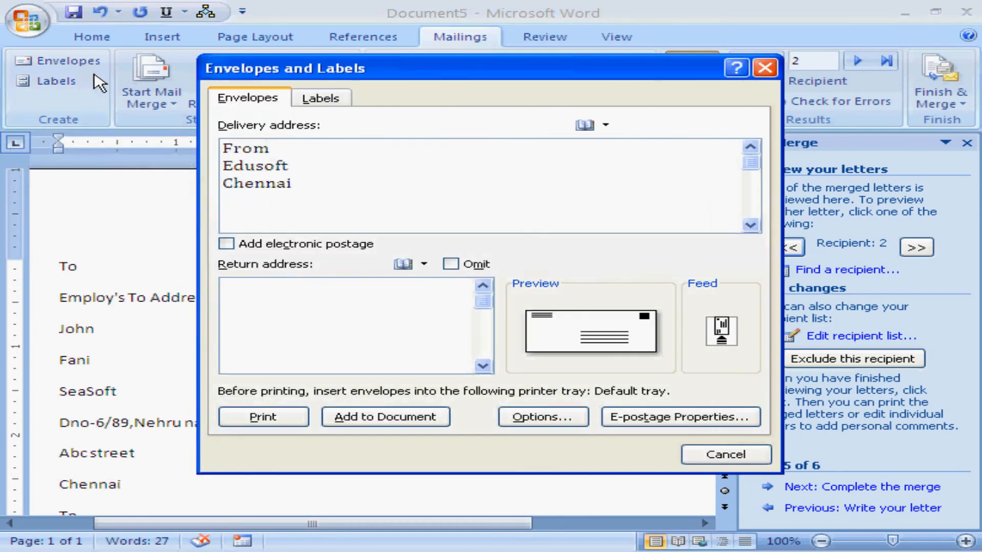
pyautogui.click(301, 149)
pyautogui.click(321, 99)
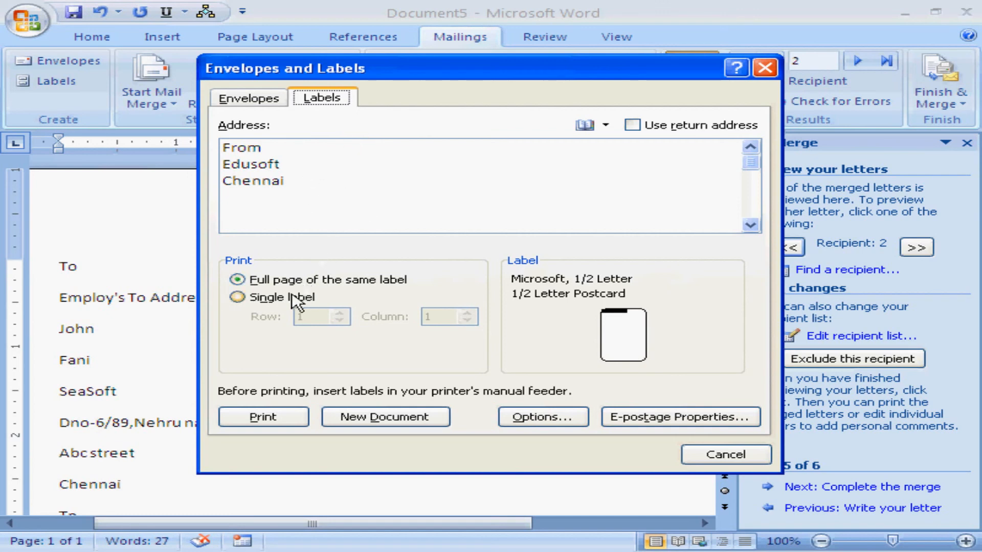
pyautogui.click(273, 300)
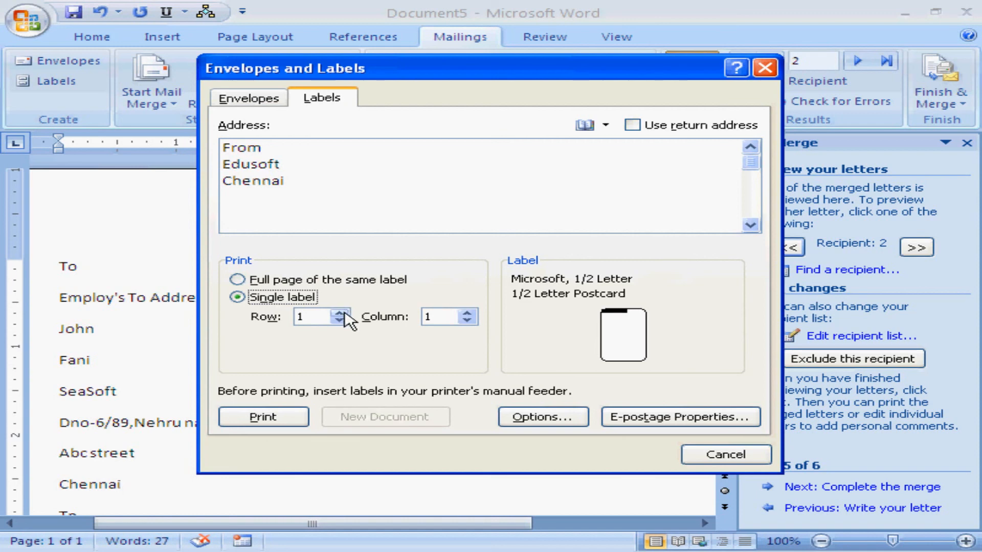
pyautogui.click(344, 312)
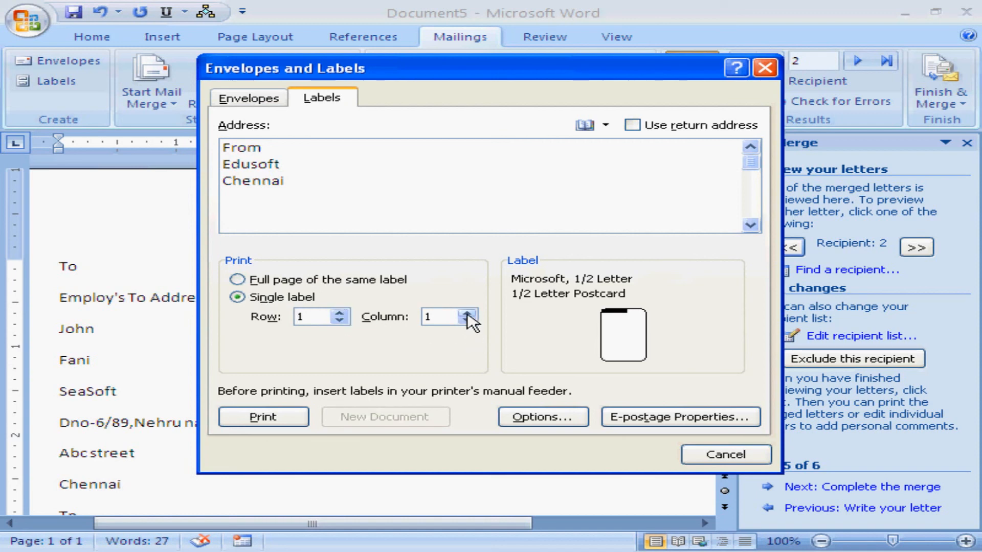